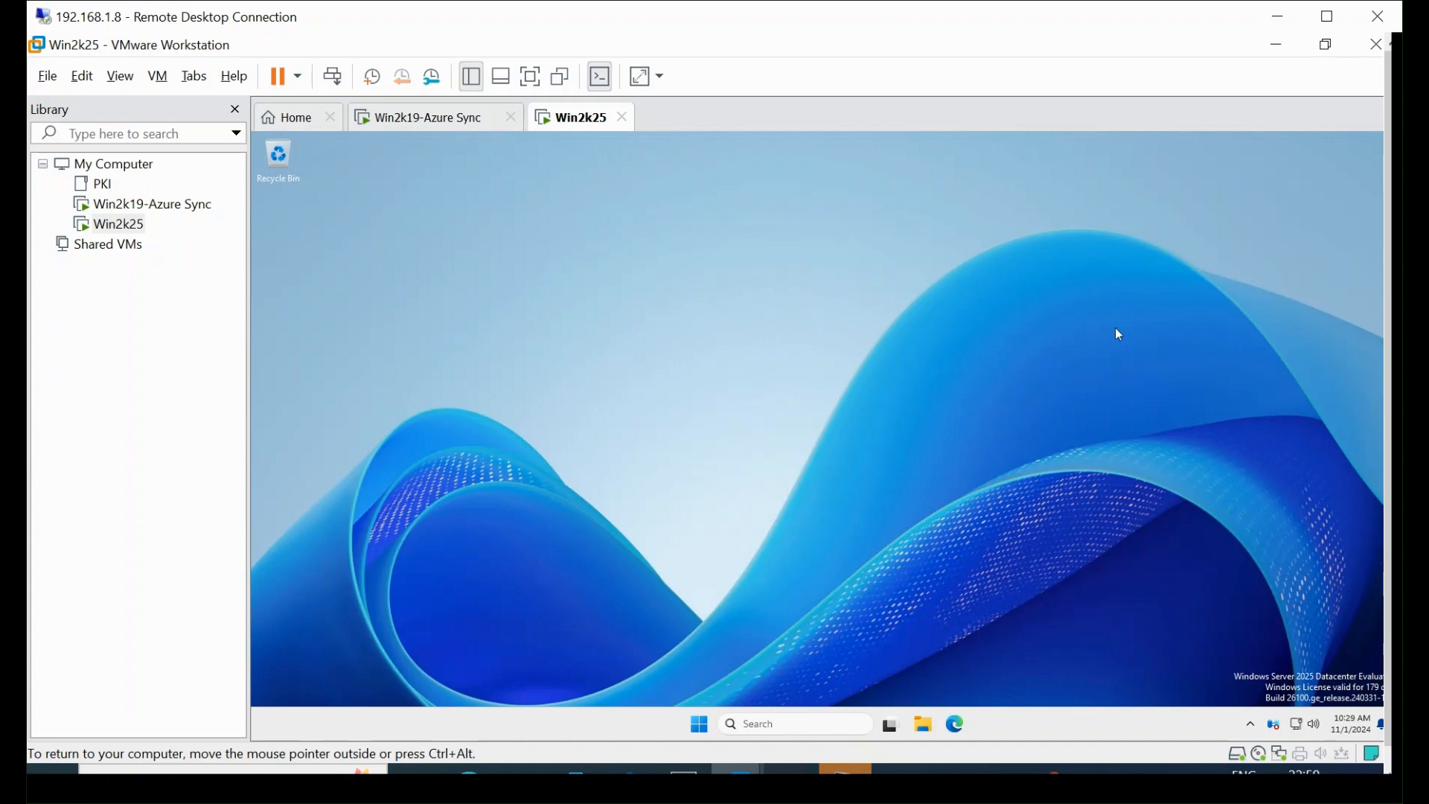
# - Maximize the Remote Desktop session window
pyautogui.click(1328, 17)
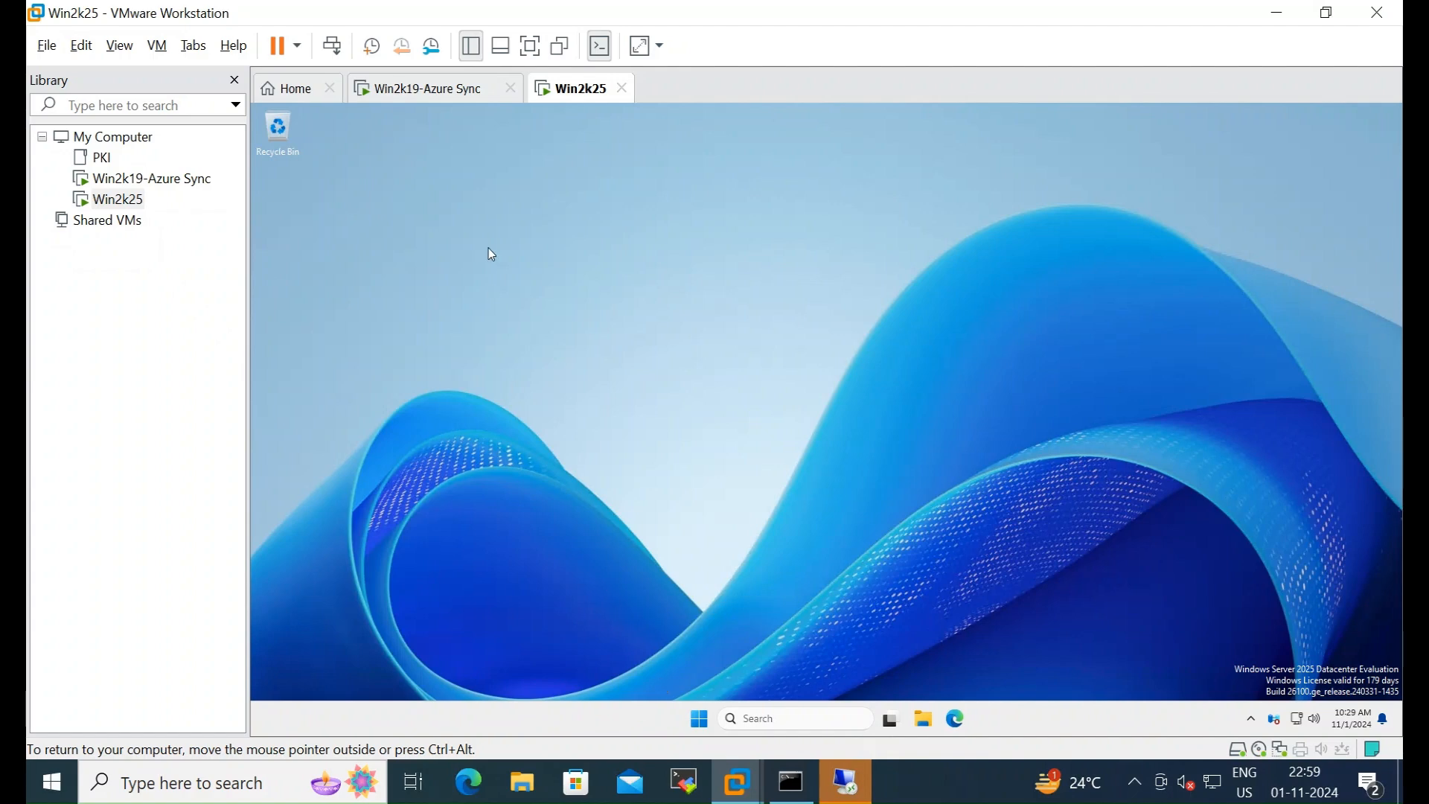
# - Send Ctrl+Alt+Del to the Win2k25 virtual machine and cancel its security options screen
pyautogui.rightClick(585, 87)
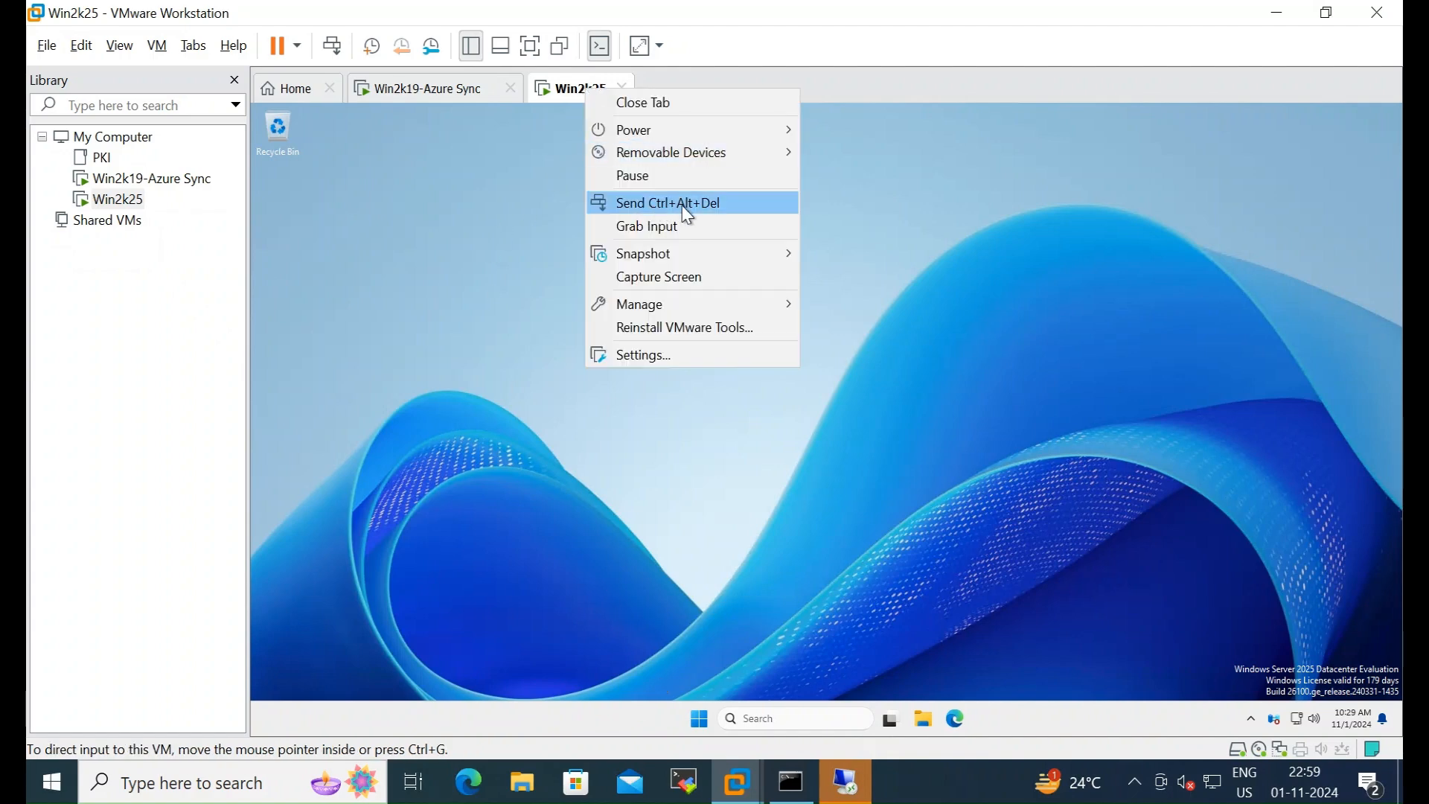
pyautogui.click(682, 204)
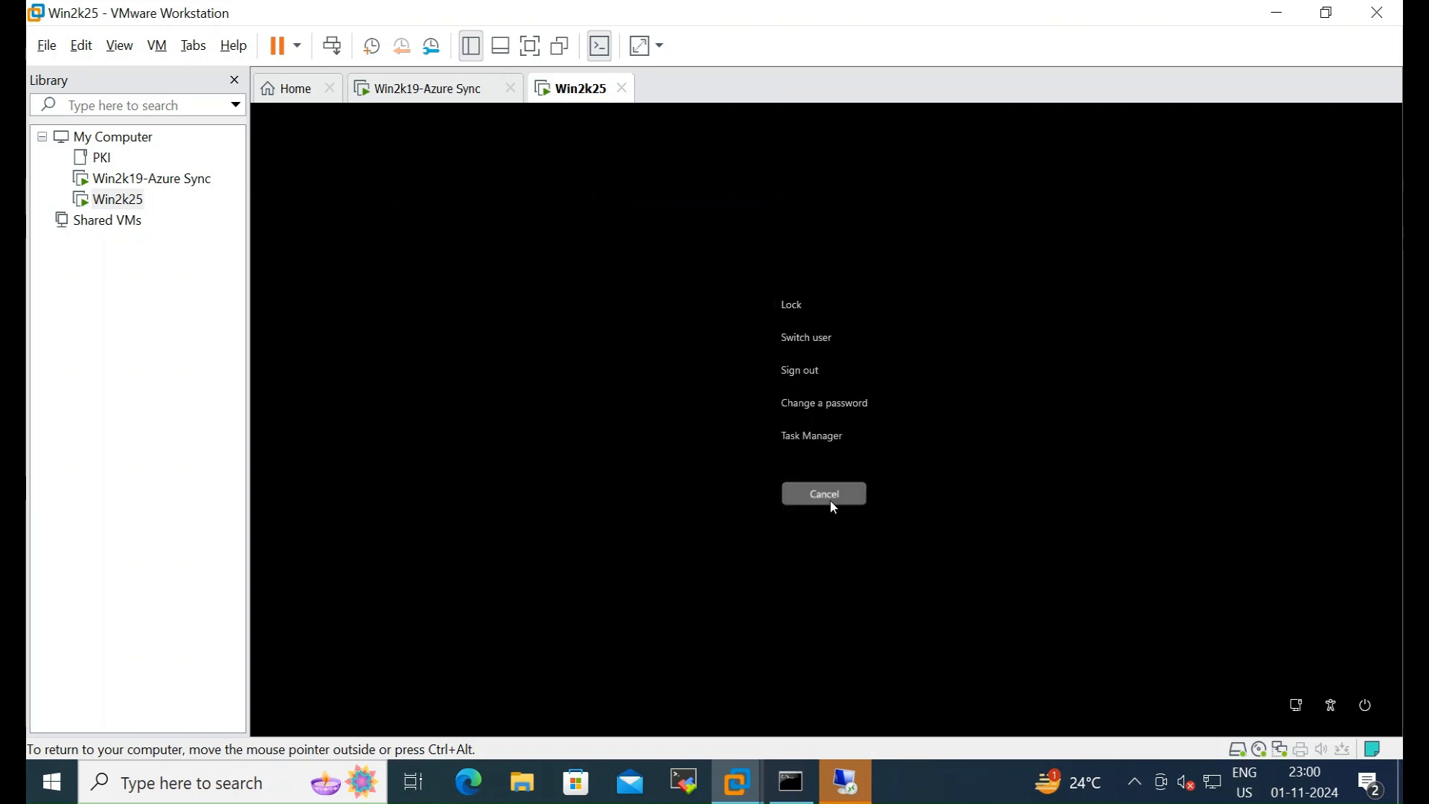
pyautogui.click(829, 497)
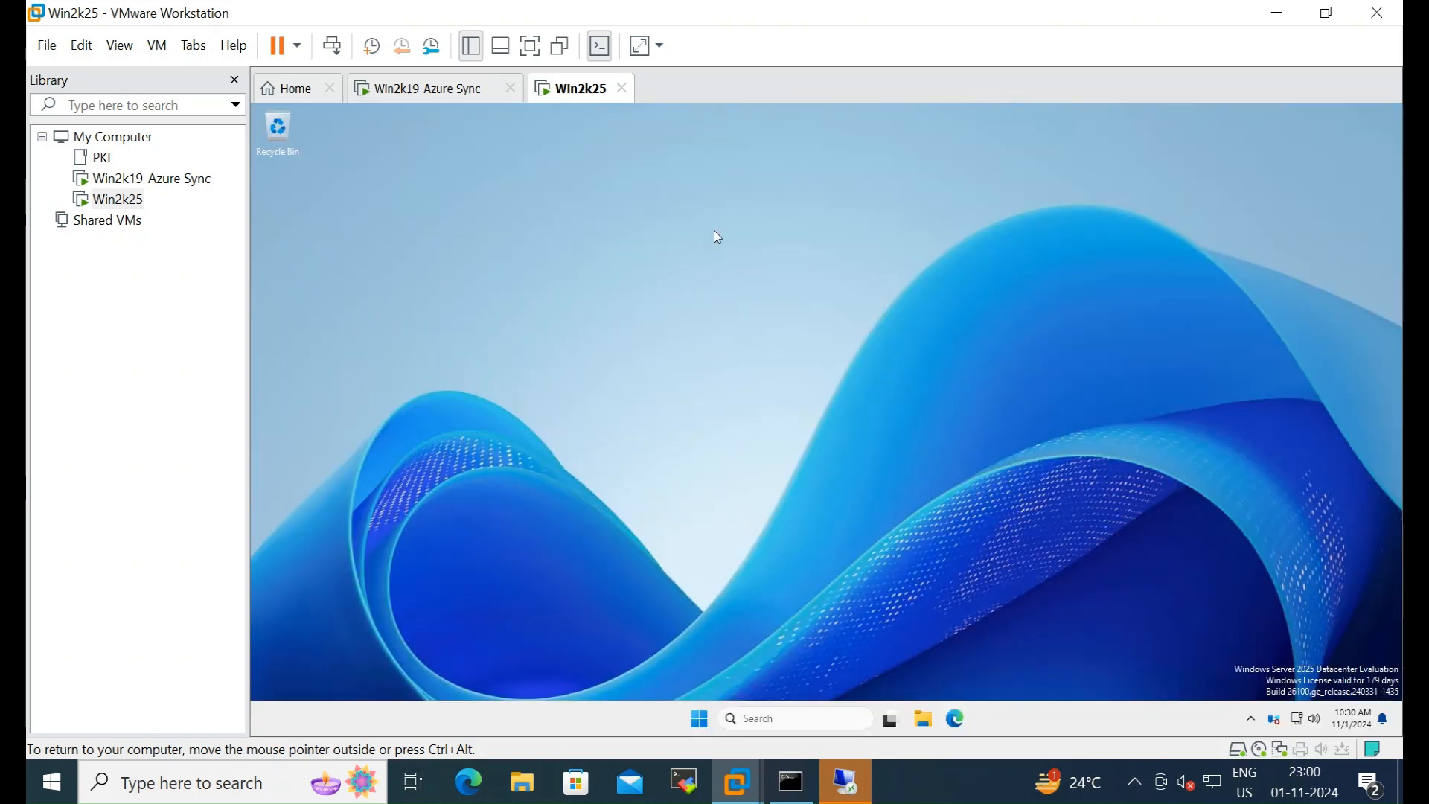
# - Open a Command Prompt inside the Win2k25 virtual machine and run ipconfig
pyautogui.click(759, 720)
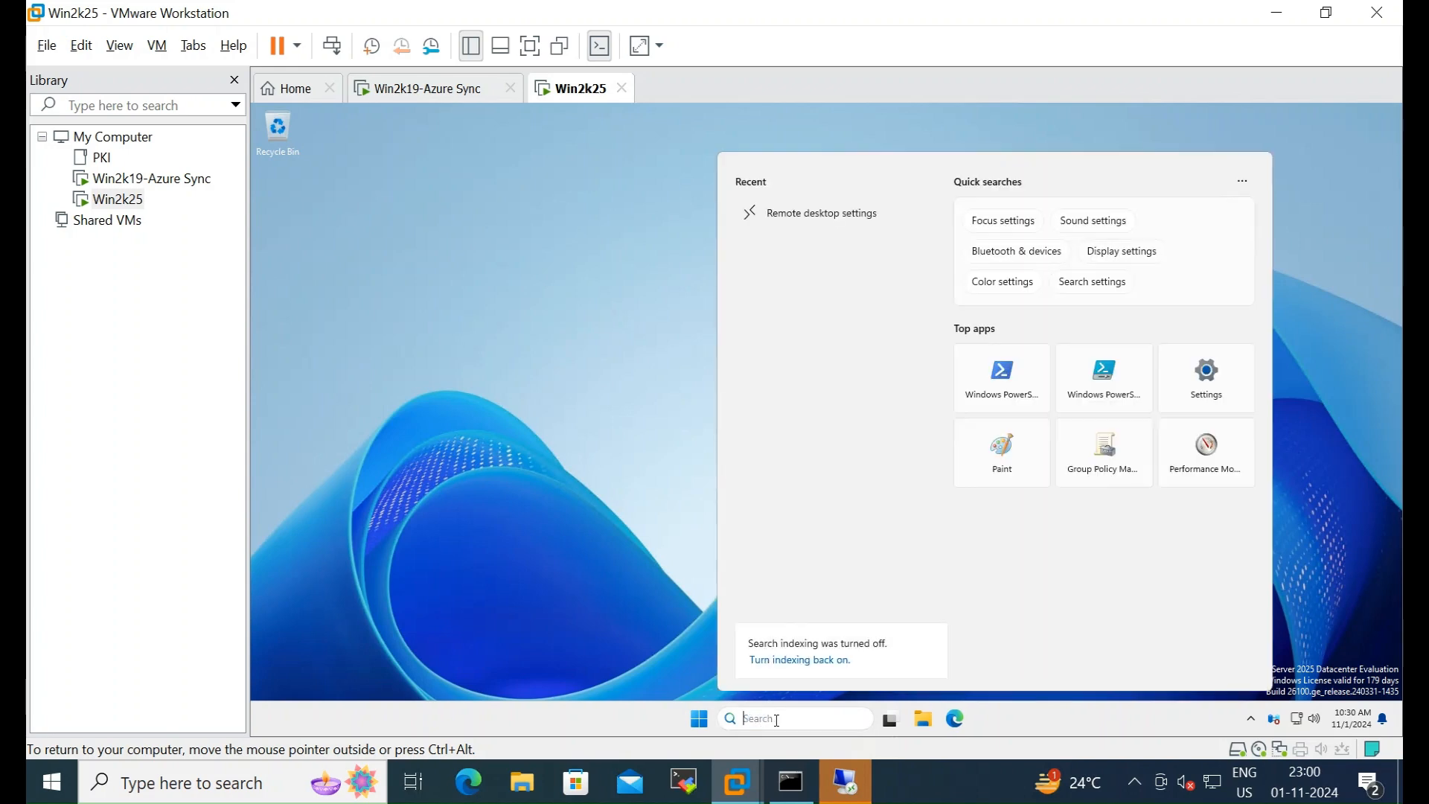
pyautogui.write('cmd')
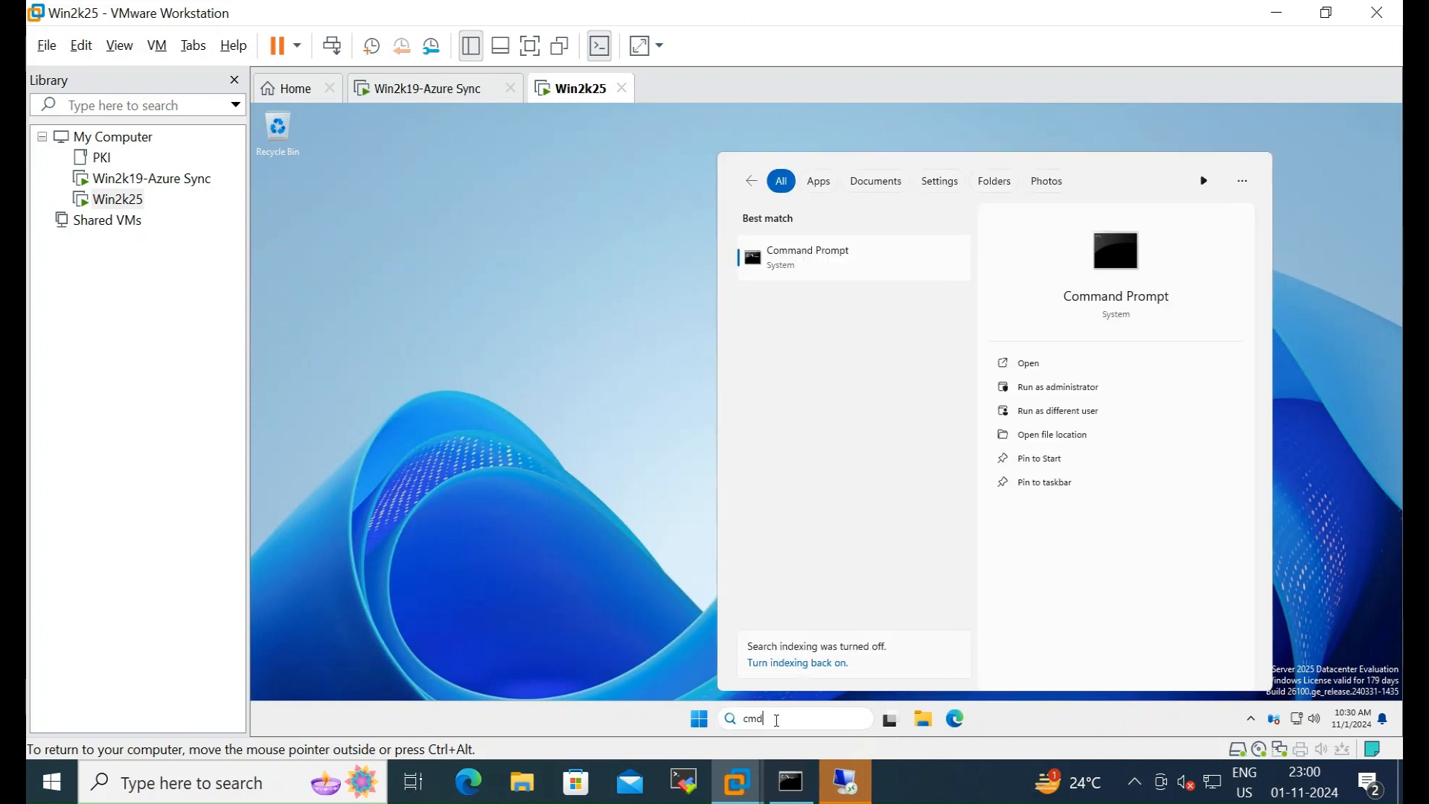
pyautogui.press('Return')
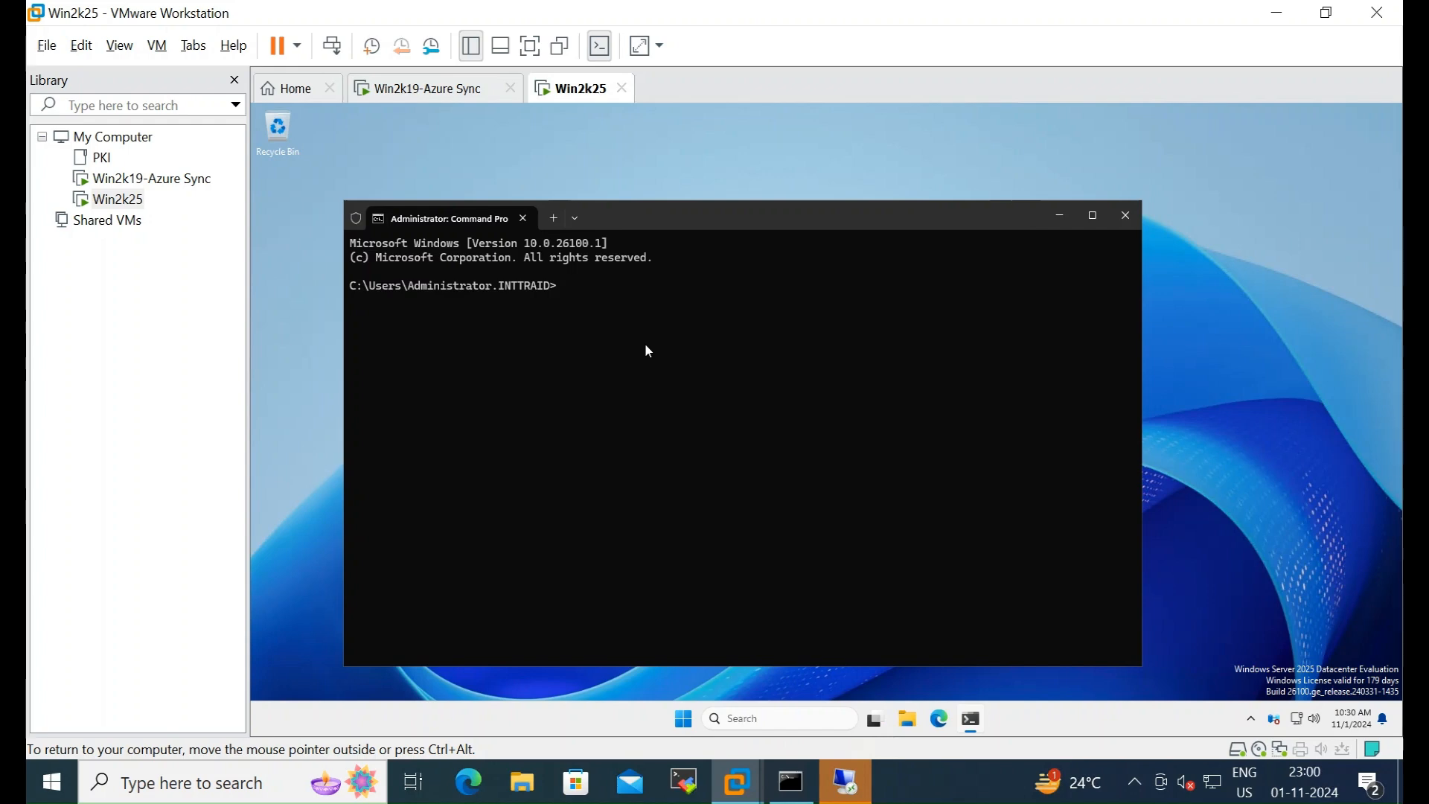
pyautogui.write('ipconfig')
pyautogui.press('Return')
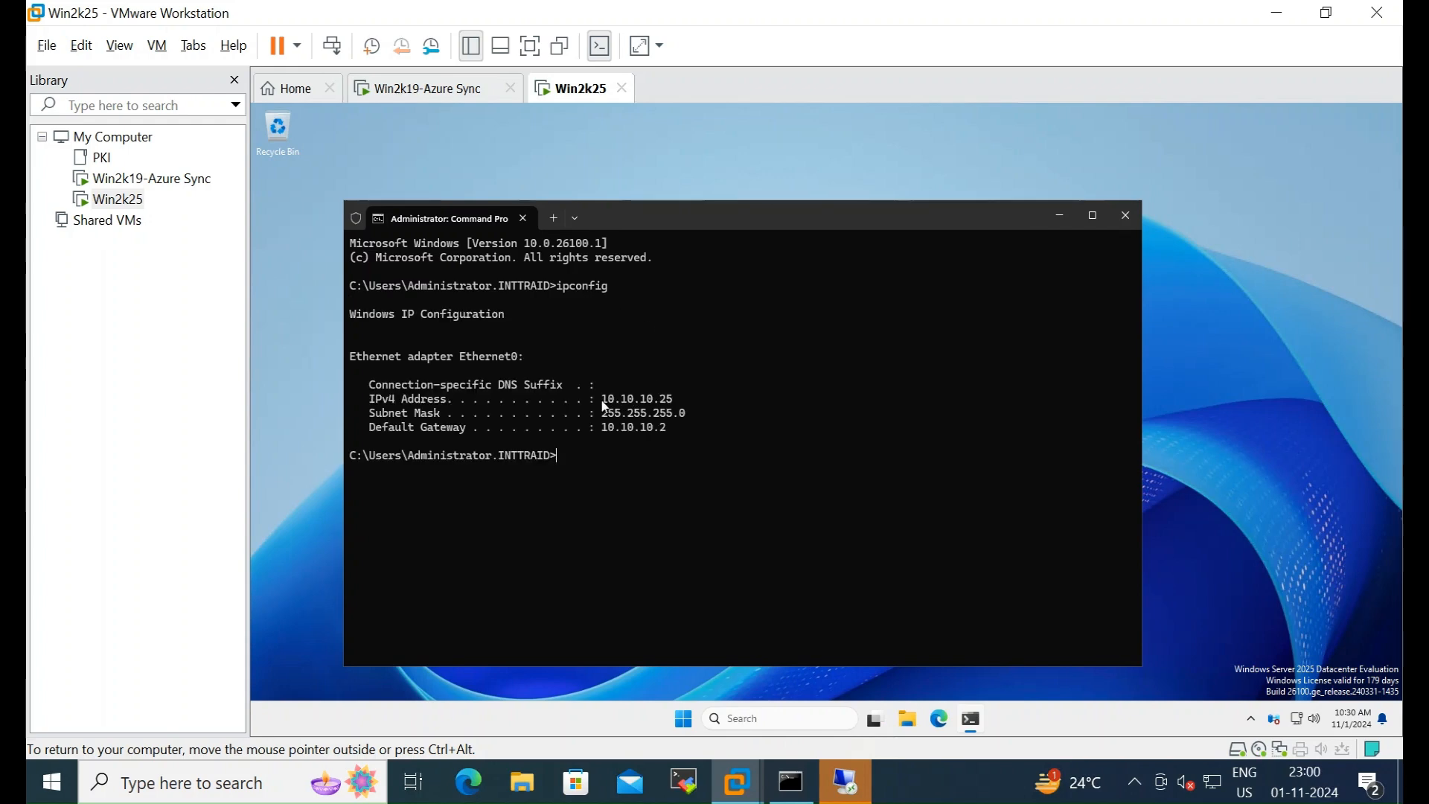
# - Highlight the IPv4 address line in the ipconfig output, and run hostname to check the server's name
pyautogui.moveTo(375, 400); pyautogui.dragTo(433, 402)
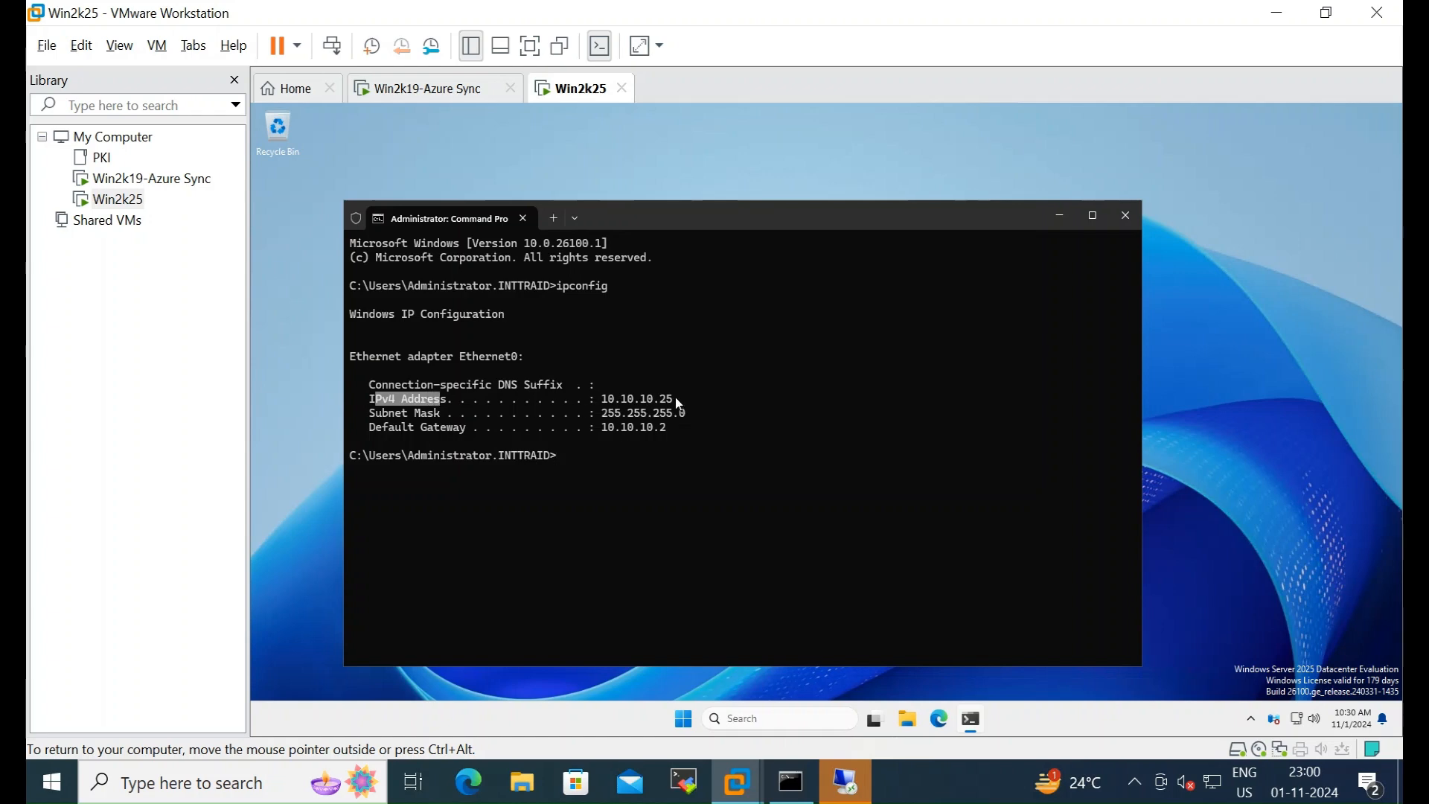
pyautogui.click(382, 405)
pyautogui.moveTo(370, 402); pyautogui.dragTo(658, 409)
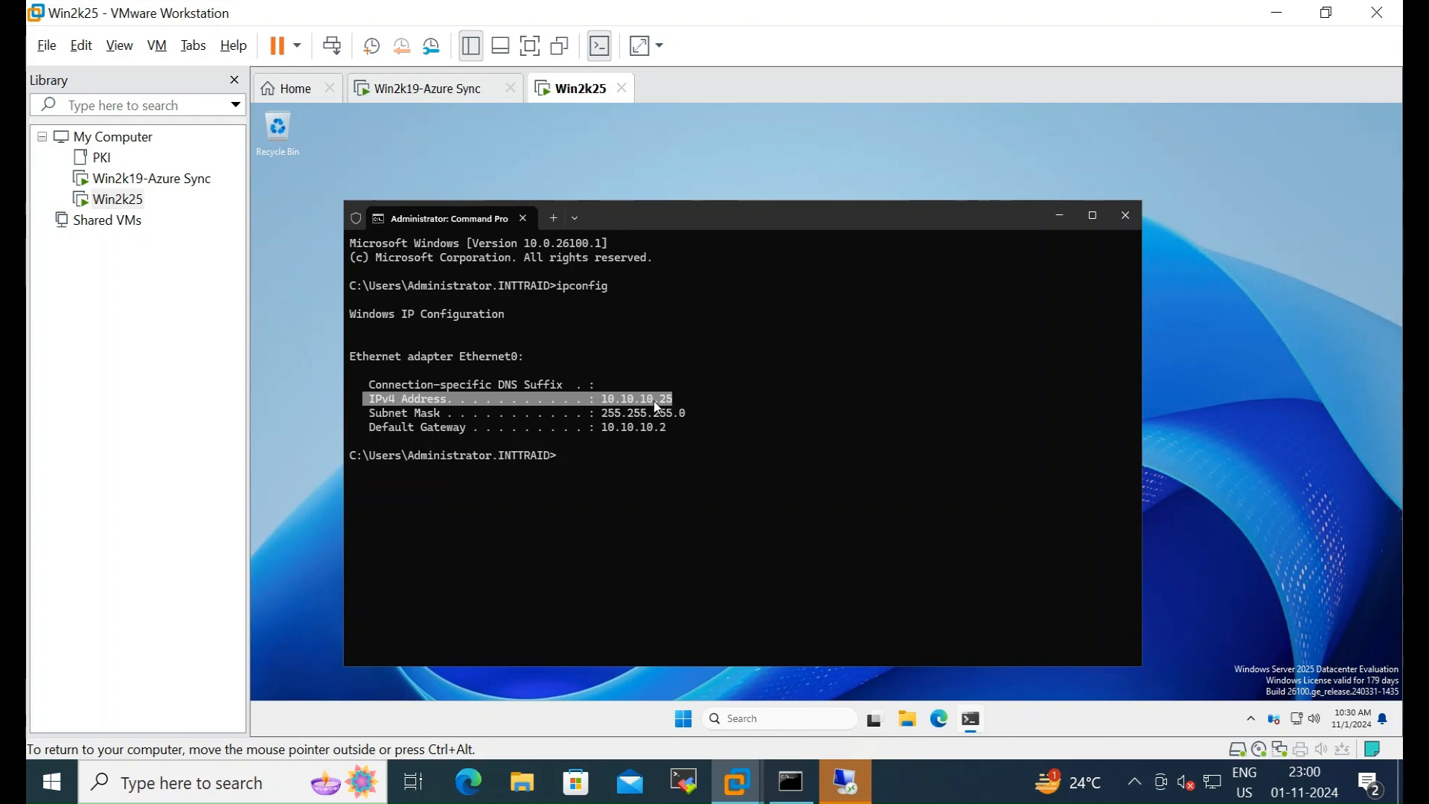
pyautogui.click(605, 471)
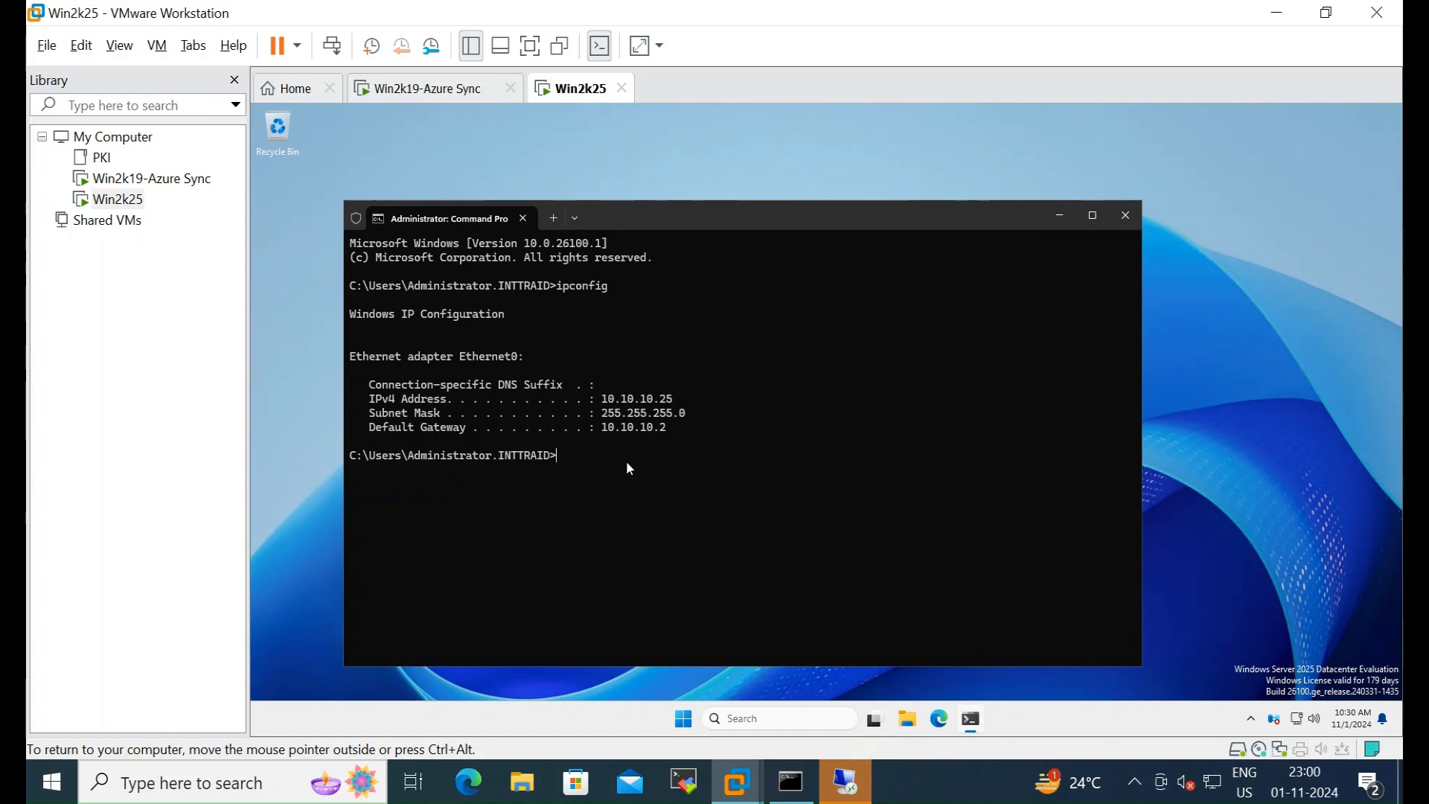
pyautogui.write('hostname')
pyautogui.press('Return')
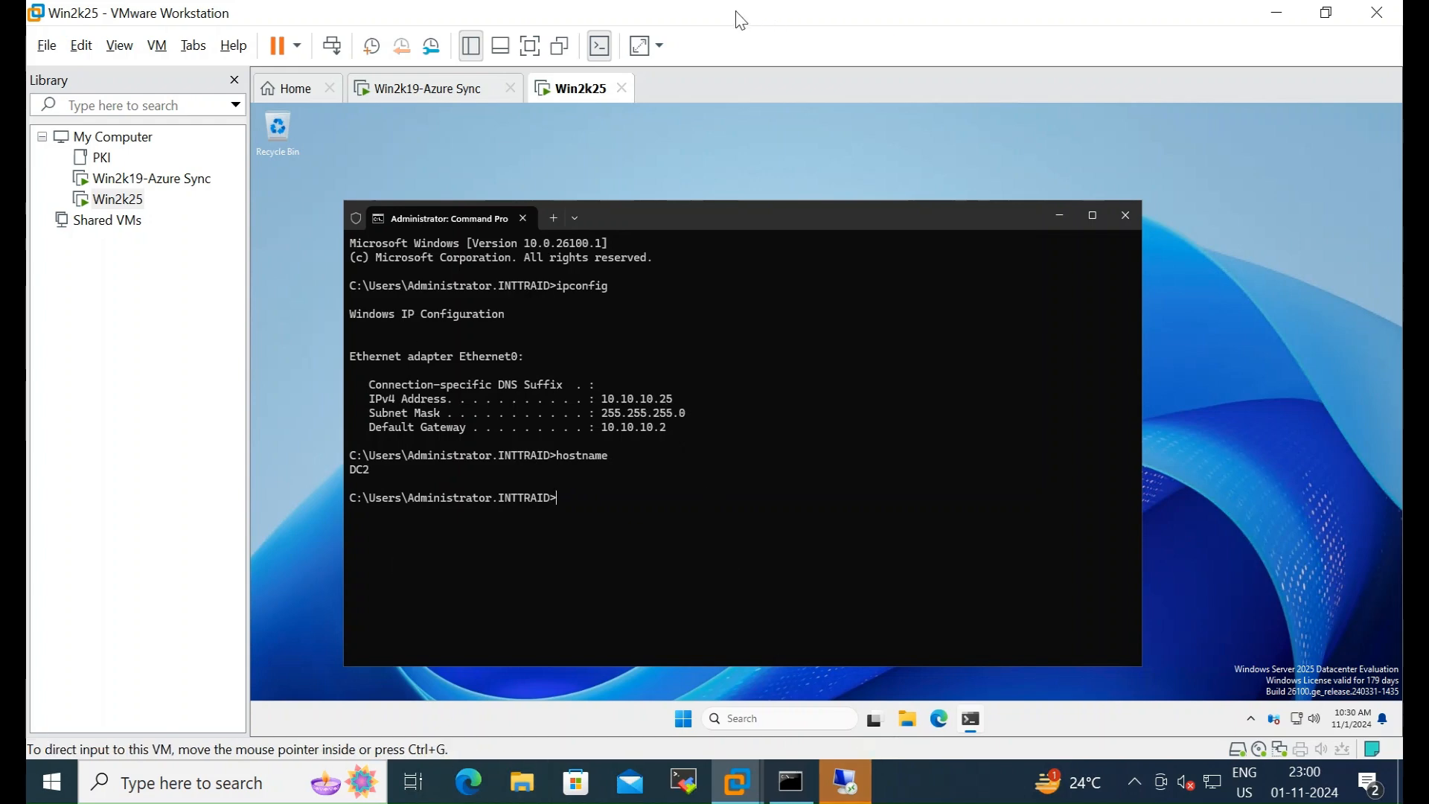
# - Launch Remote Desktop Connection on the host computer and try to connect to 10.10.10.25
pyautogui.click(235, 794)
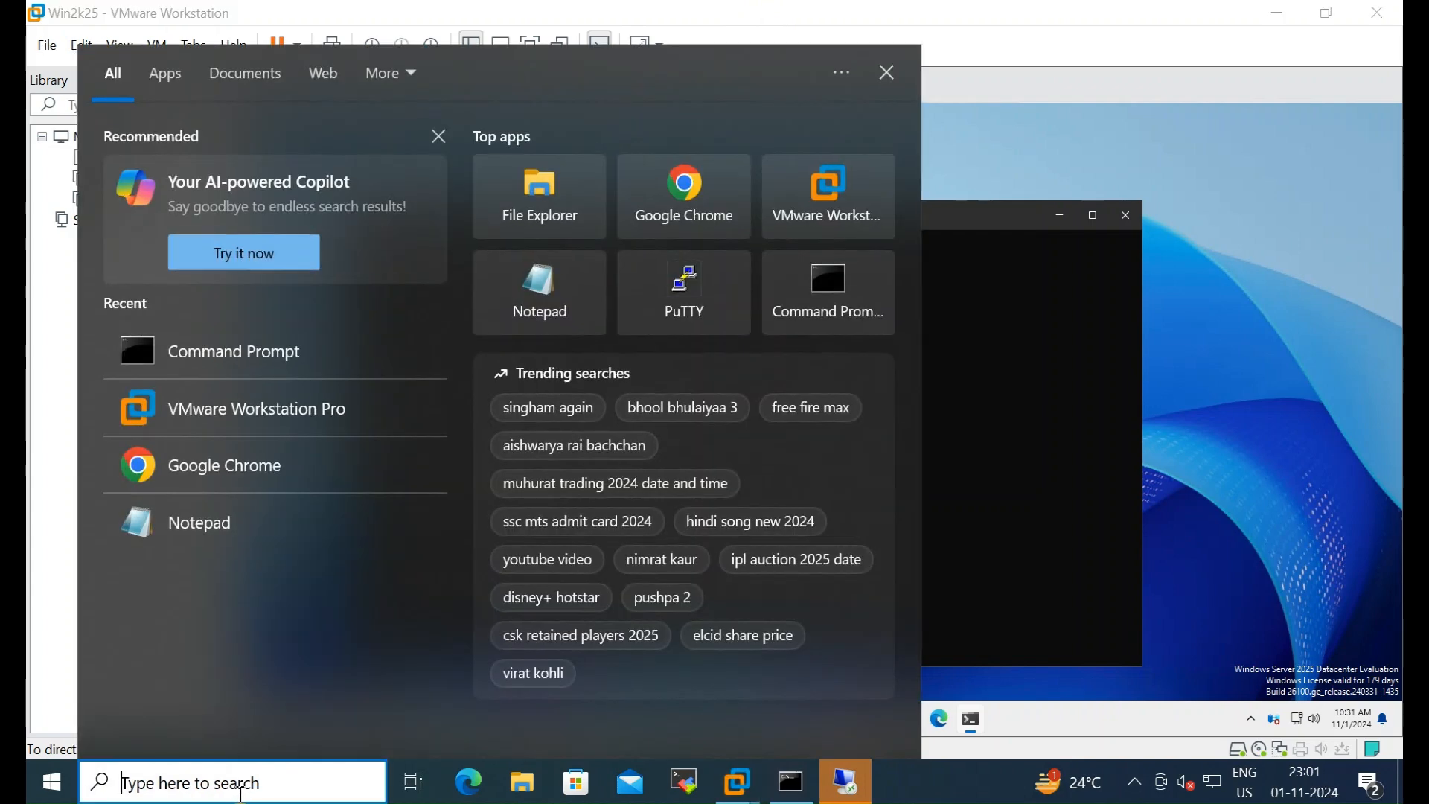
pyautogui.write('rem')
pyautogui.press('Return')
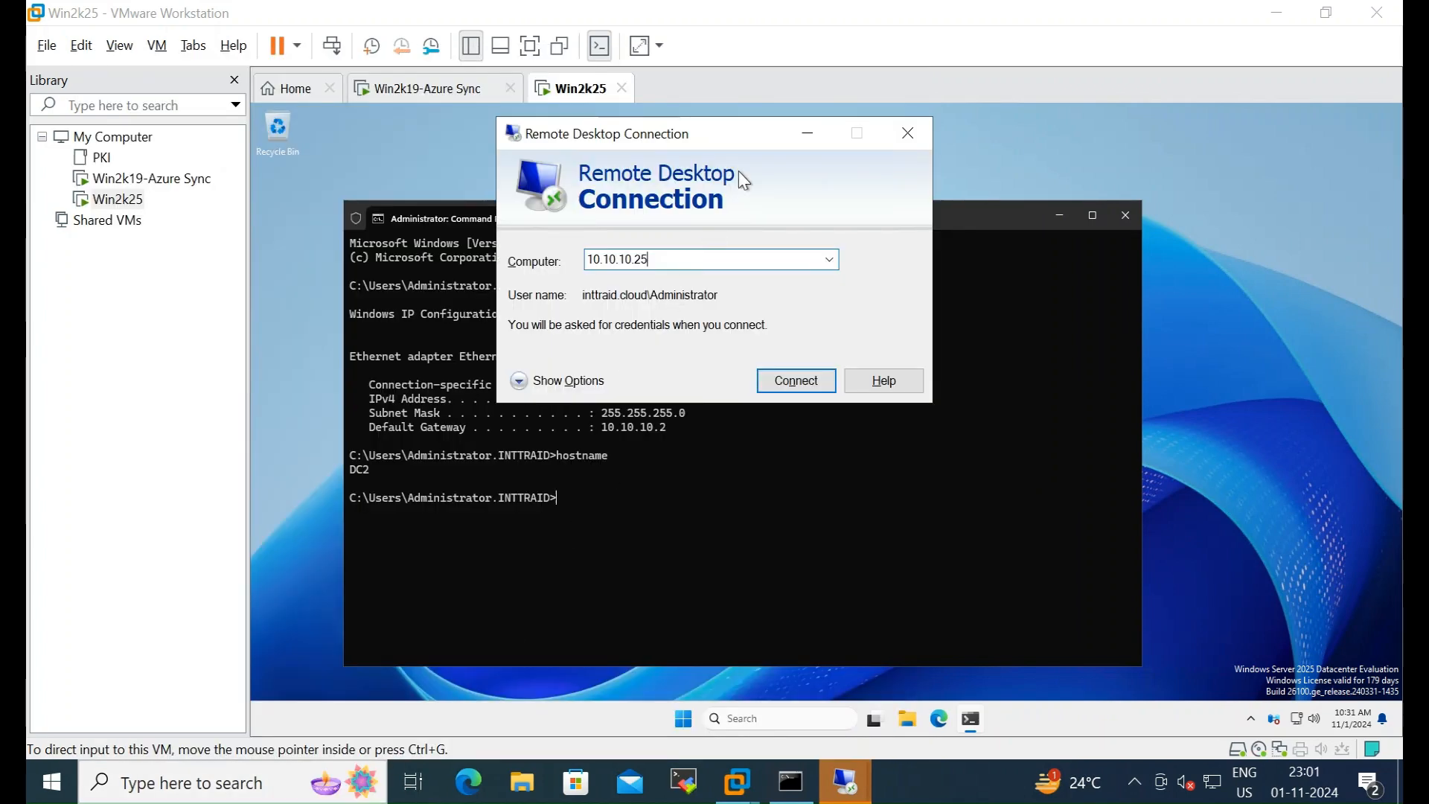
pyautogui.moveTo(751, 135); pyautogui.dragTo(955, 184)
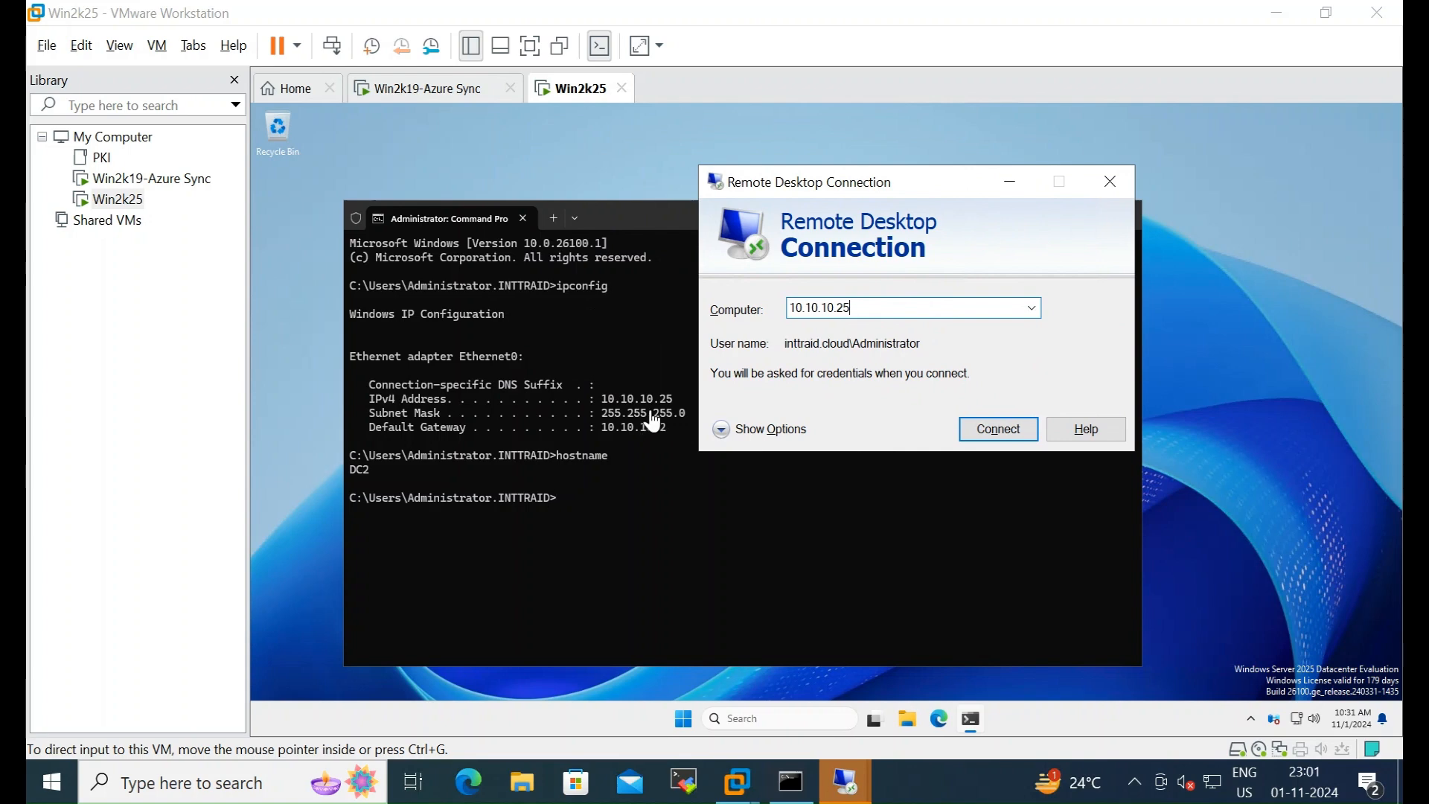
pyautogui.click(997, 439)
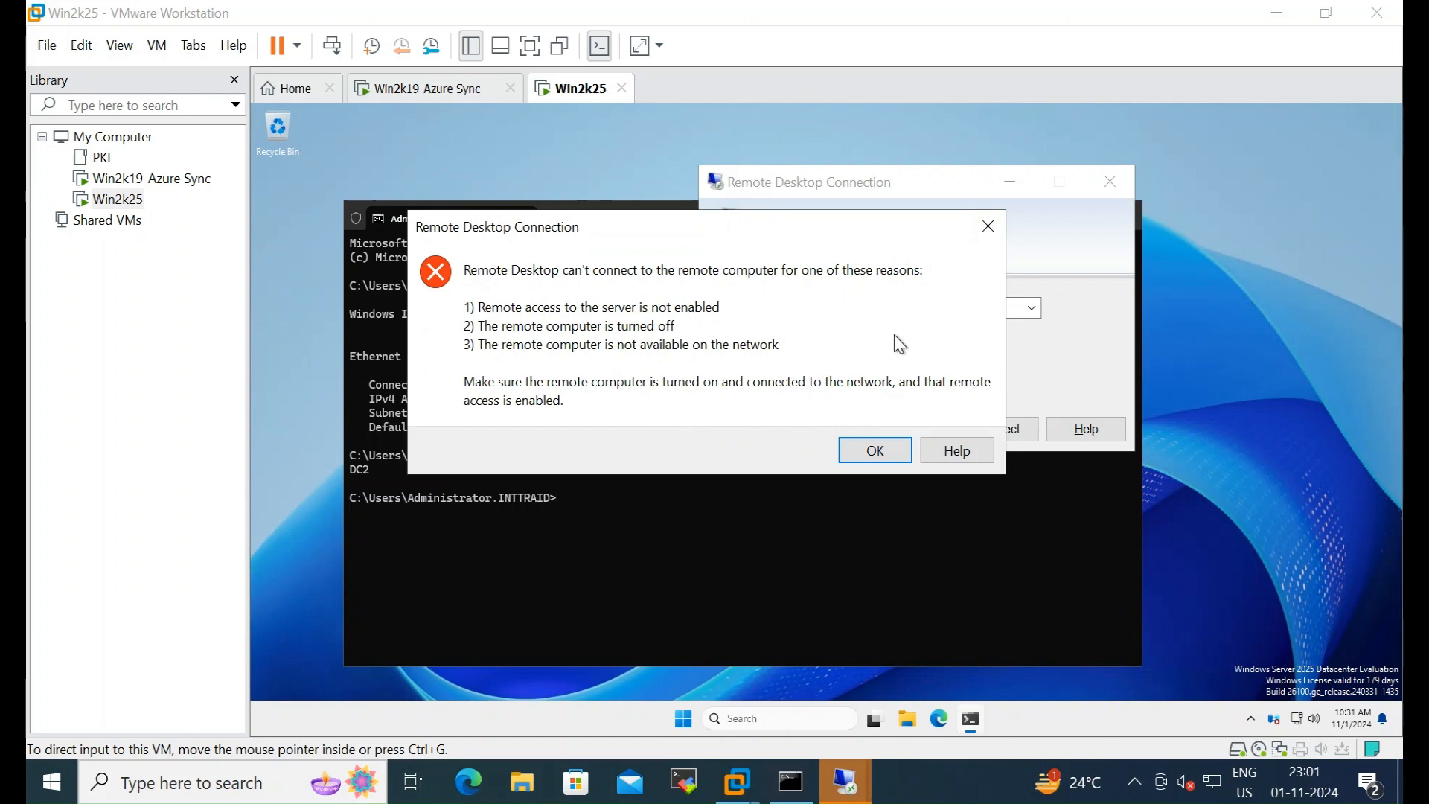
pyautogui.click(990, 227)
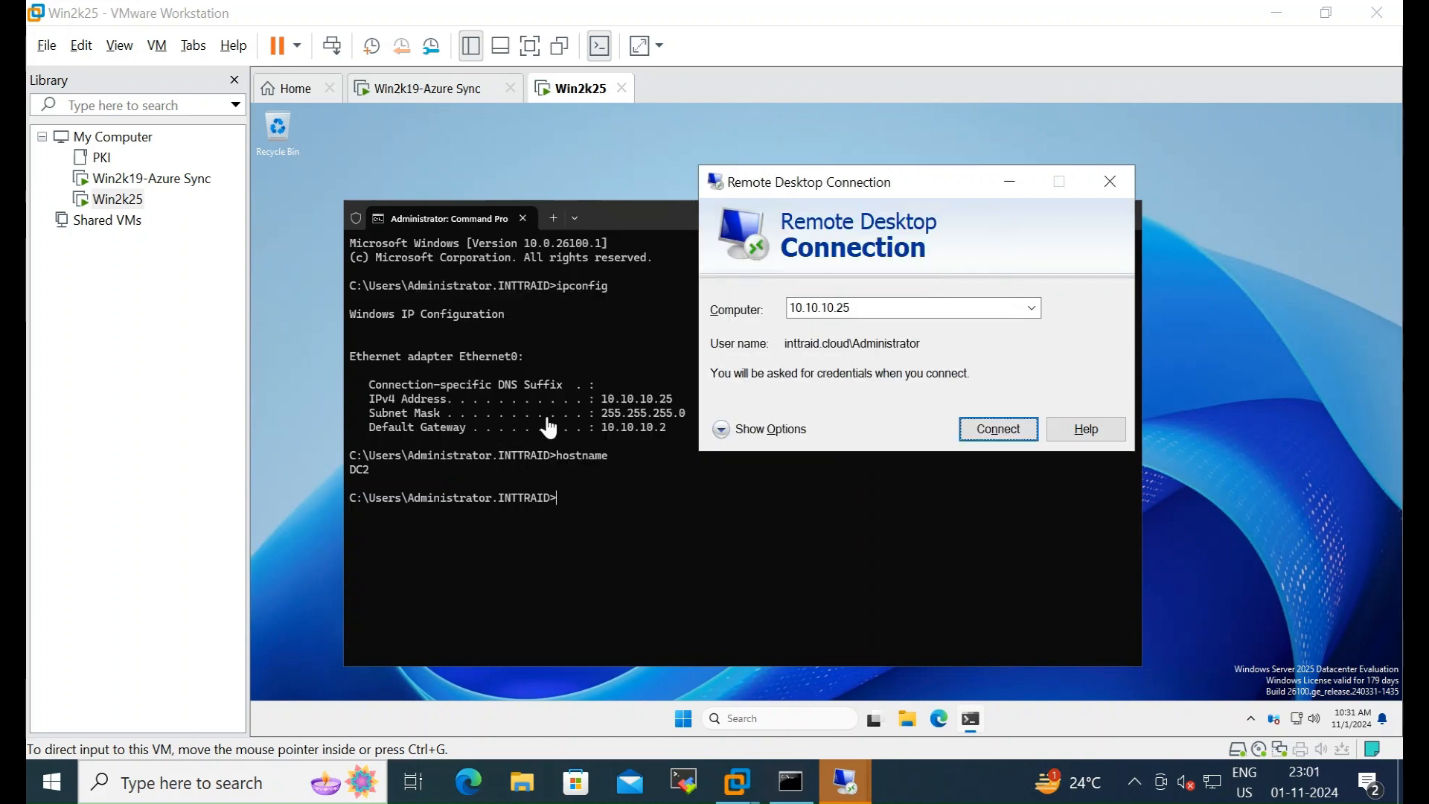
# - Open the Remote desktop settings inside the Win2k25 virtual machine, turn Remote Desktop on and confirm
pyautogui.click(1010, 182)
pyautogui.click(748, 719)
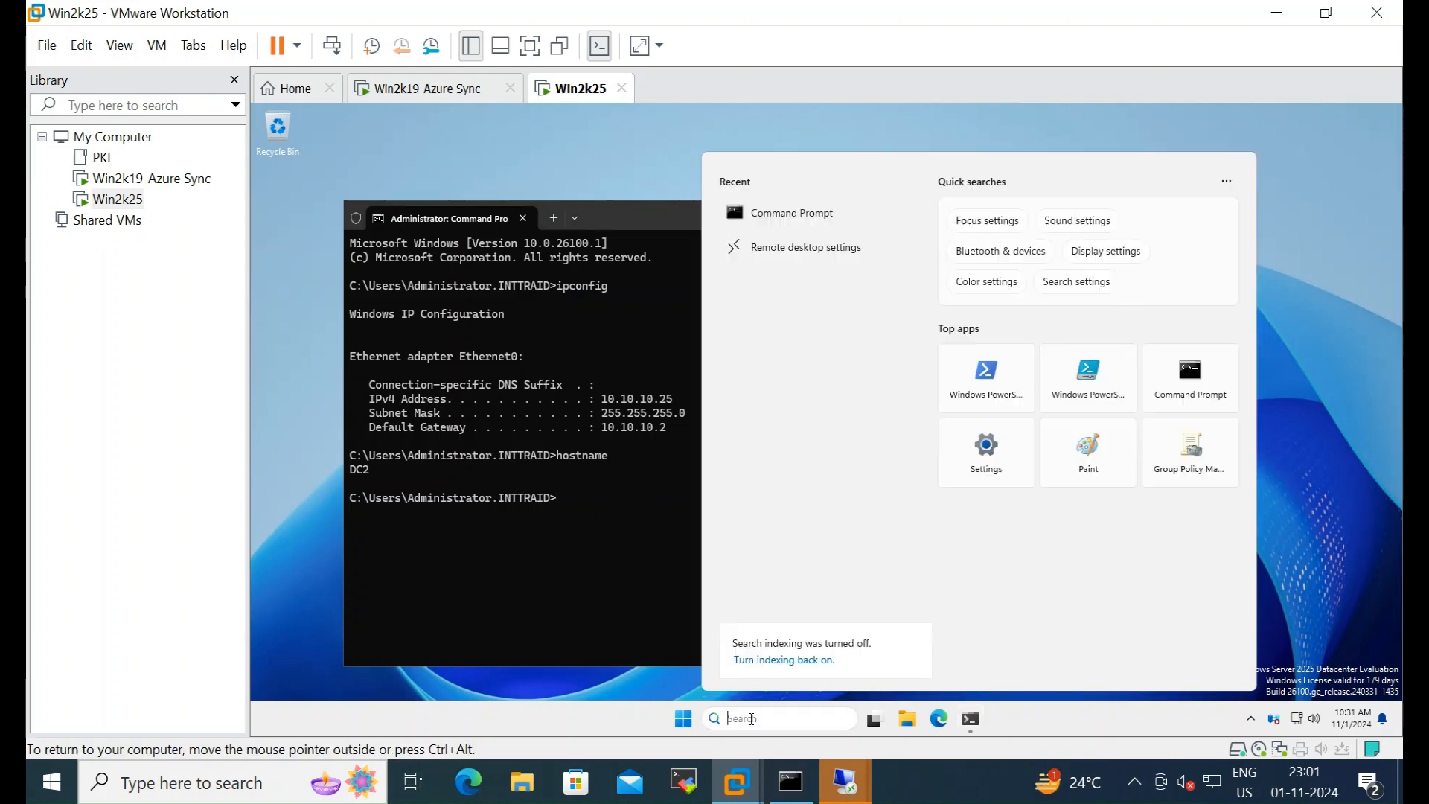
pyautogui.write('remote desktop settings')
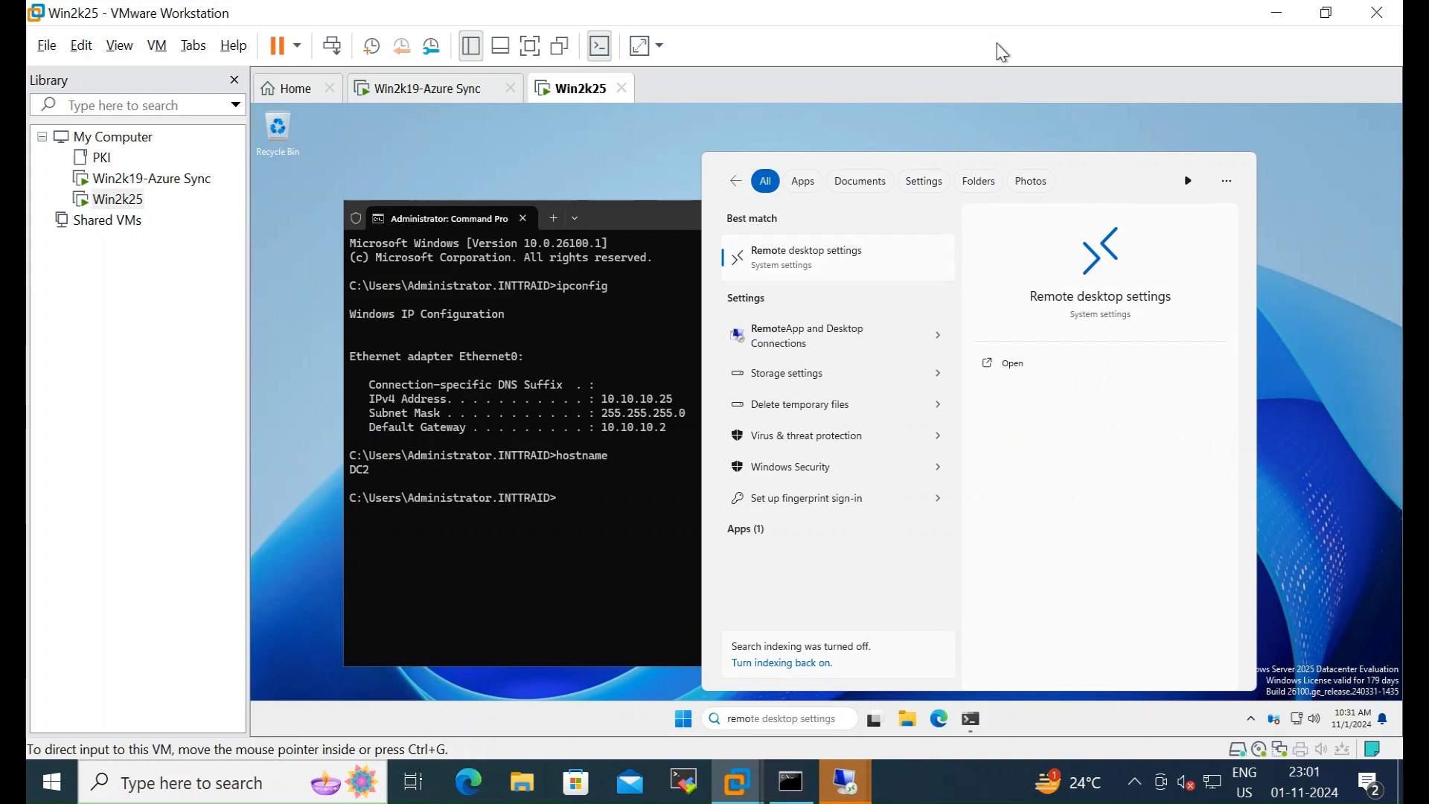
pyautogui.click(804, 265)
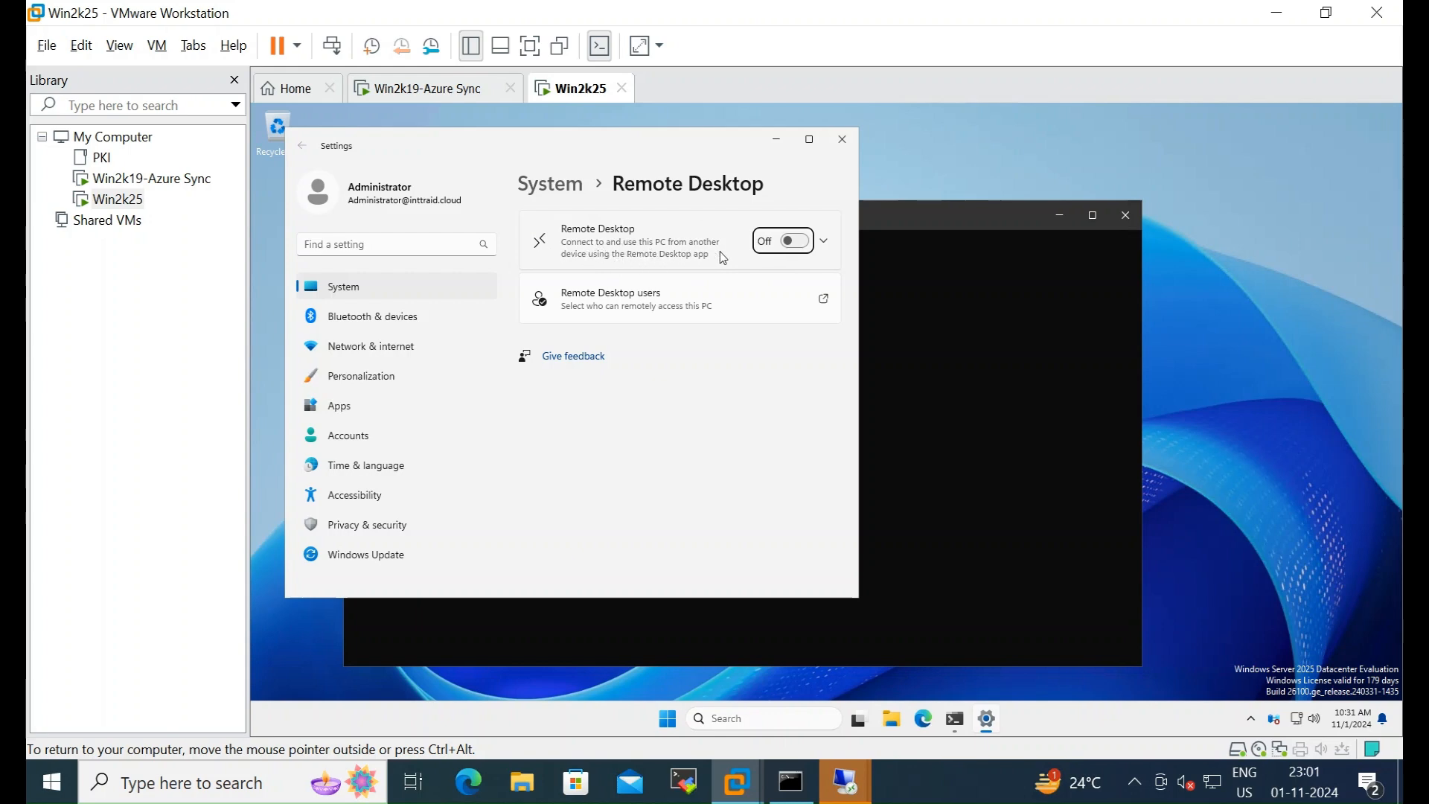
pyautogui.click(795, 241)
pyautogui.click(709, 402)
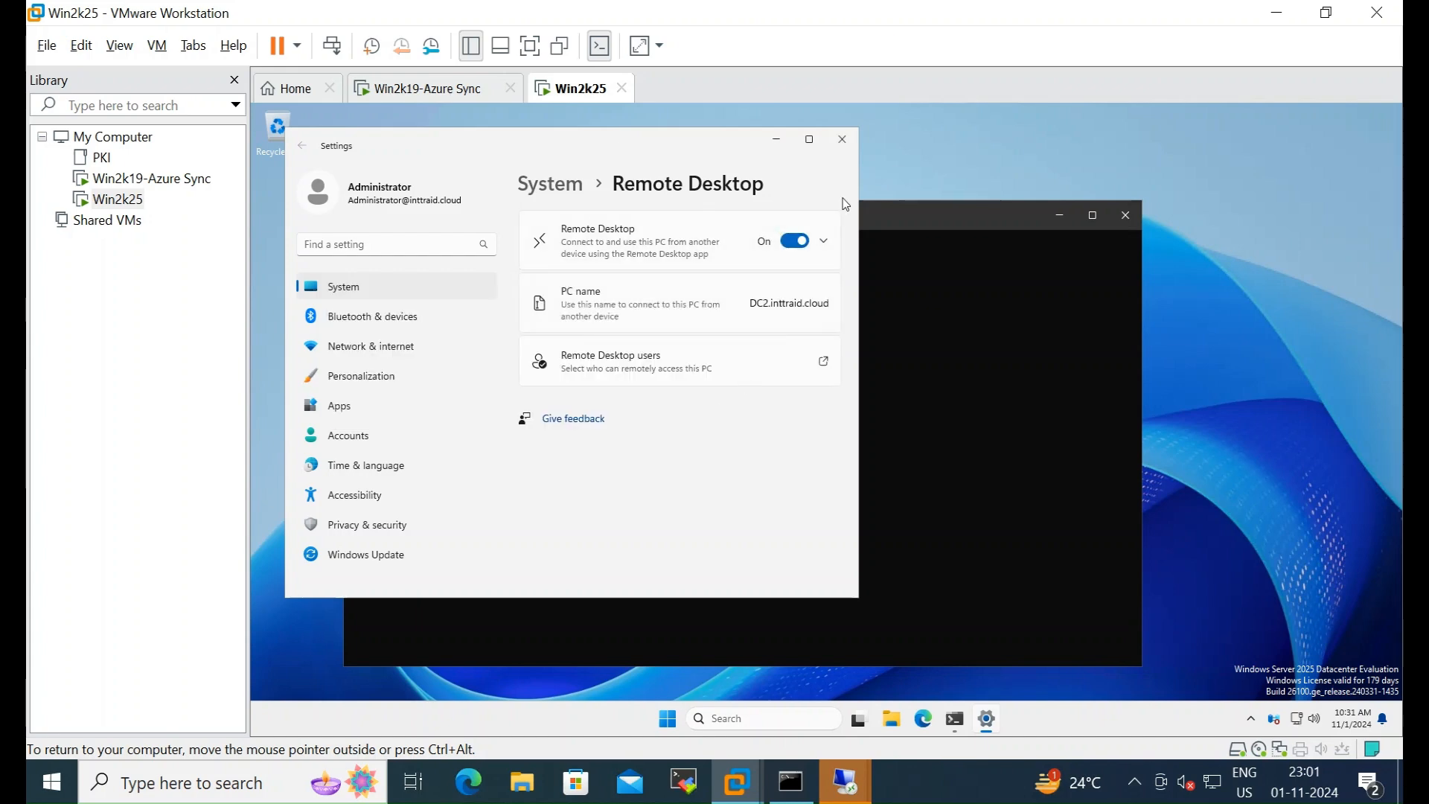
# - Bring back the Remote Desktop Connection window with the administrator user name and expand its connection options
pyautogui.moveTo(901, 783)
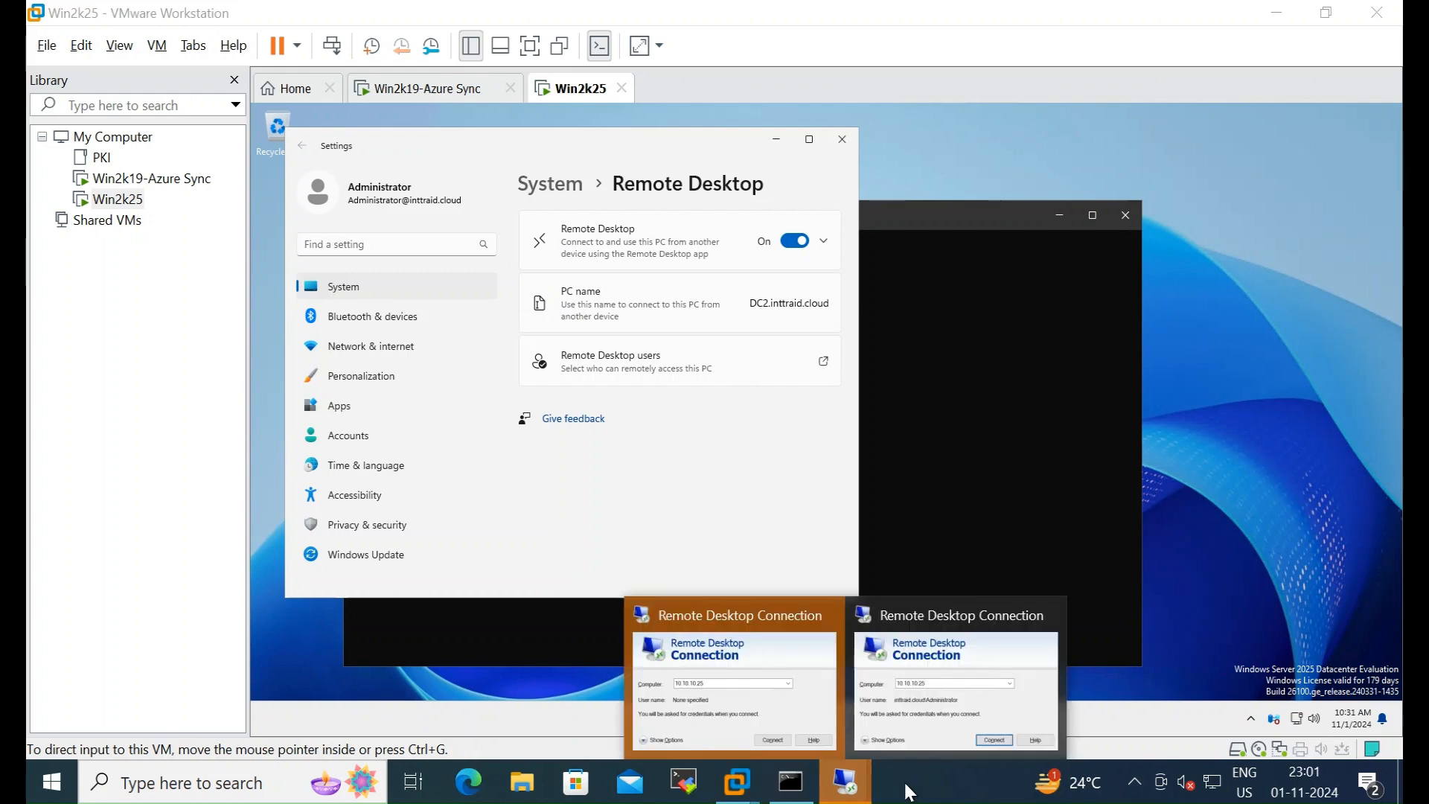
pyautogui.click(973, 727)
pyautogui.moveTo(966, 196); pyautogui.dragTo(822, 181)
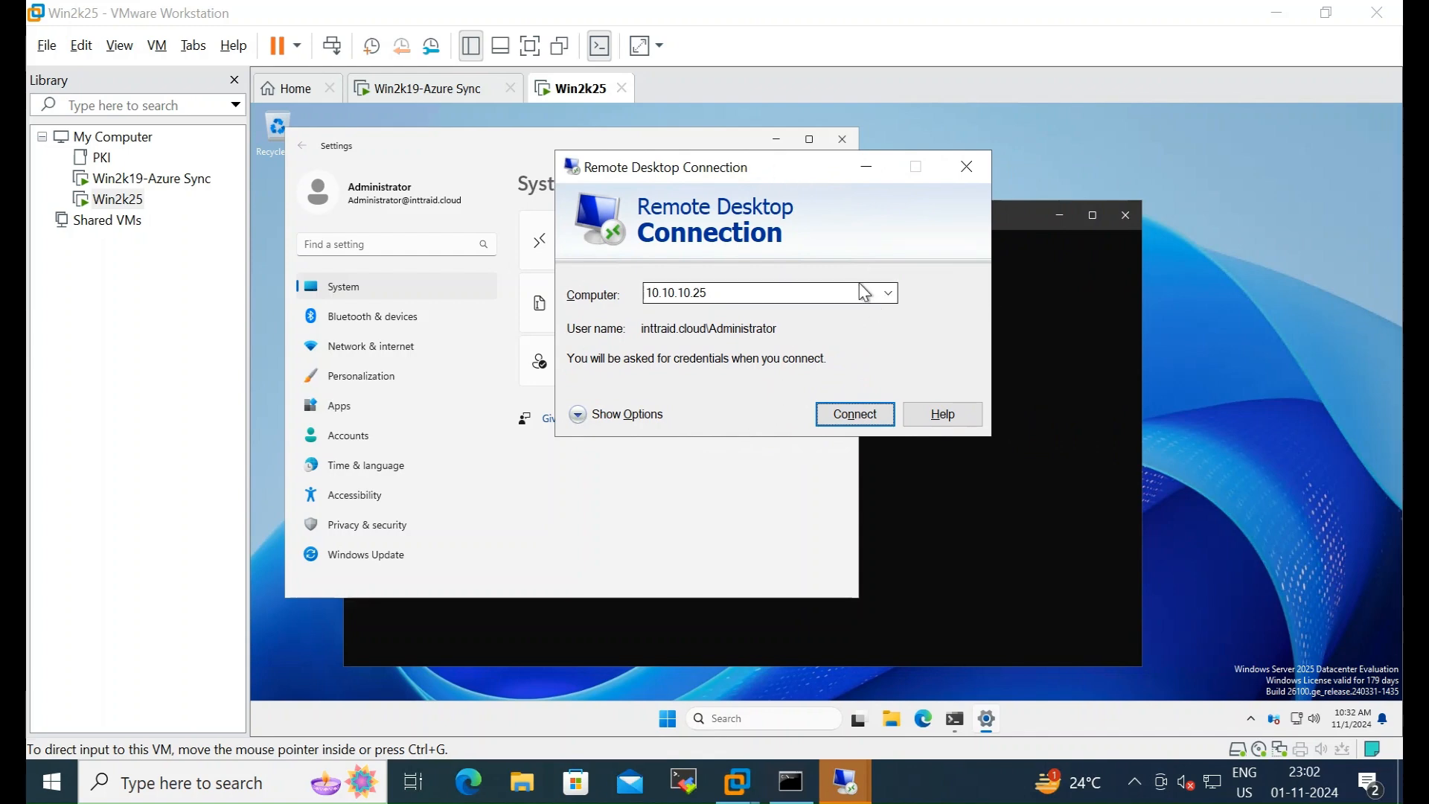
pyautogui.click(607, 416)
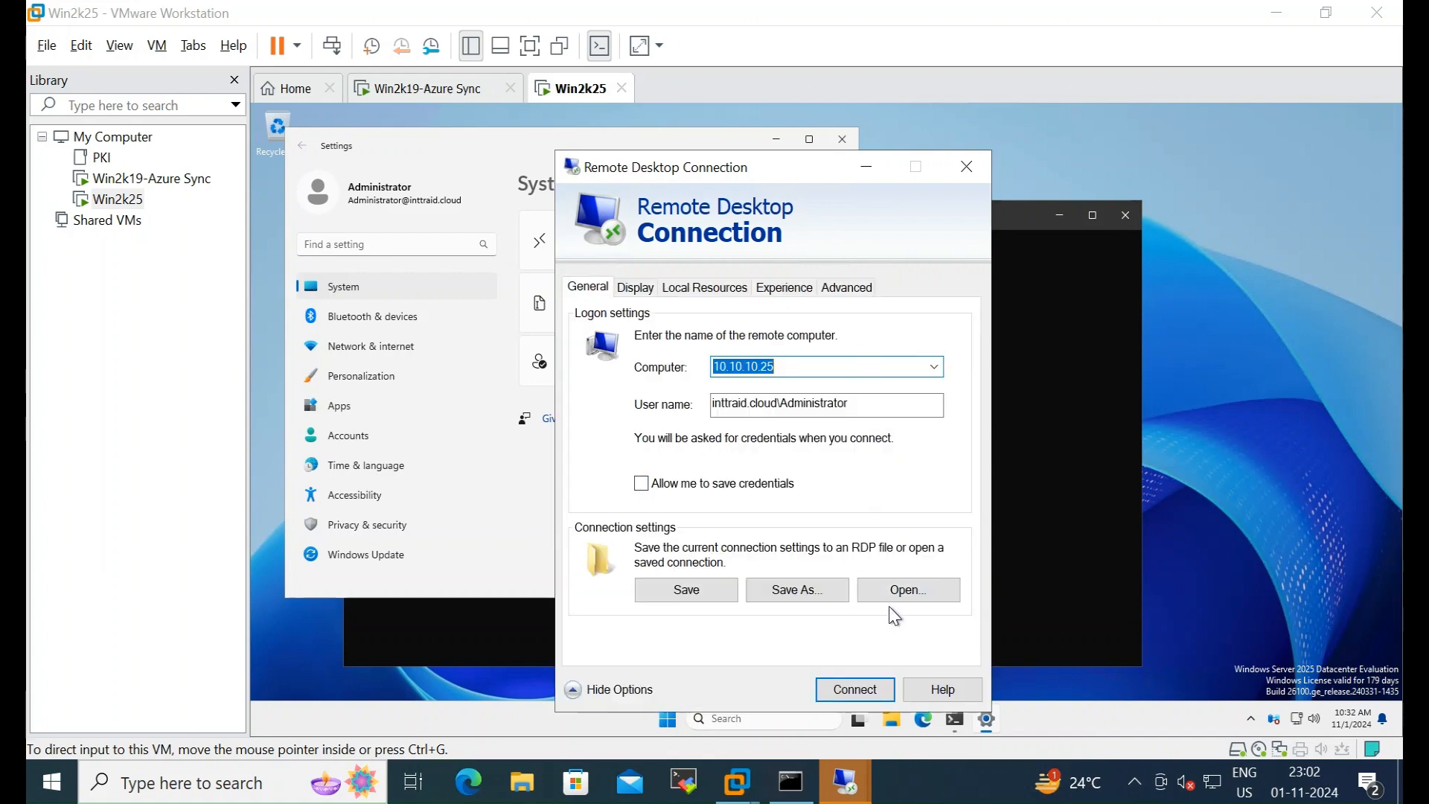
# - Minimize the virtual machine and Command Prompt windows, and dismiss the connection error along with the extra Remote Desktop Connection window
pyautogui.click(1281, 14)
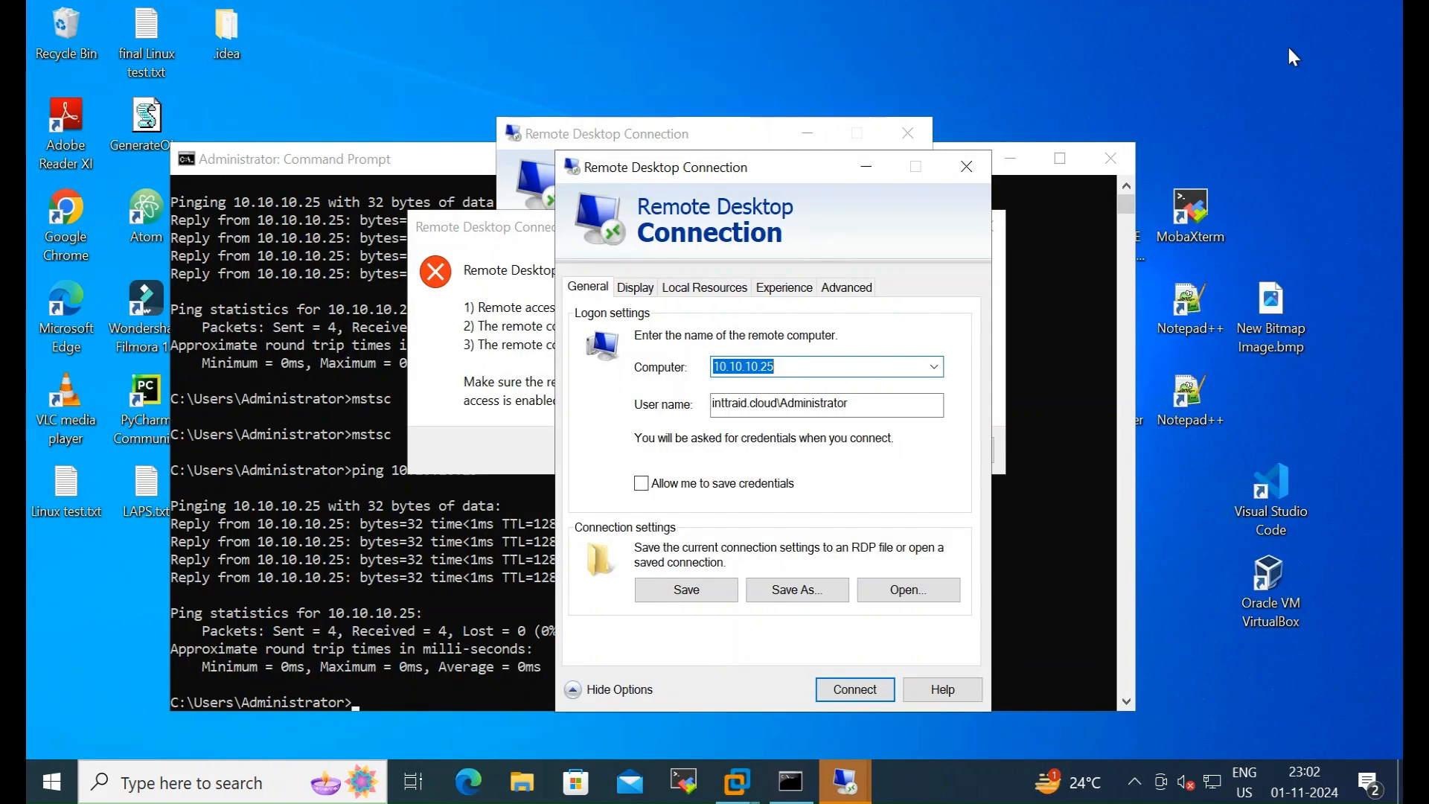
pyautogui.click(1011, 159)
pyautogui.click(504, 271)
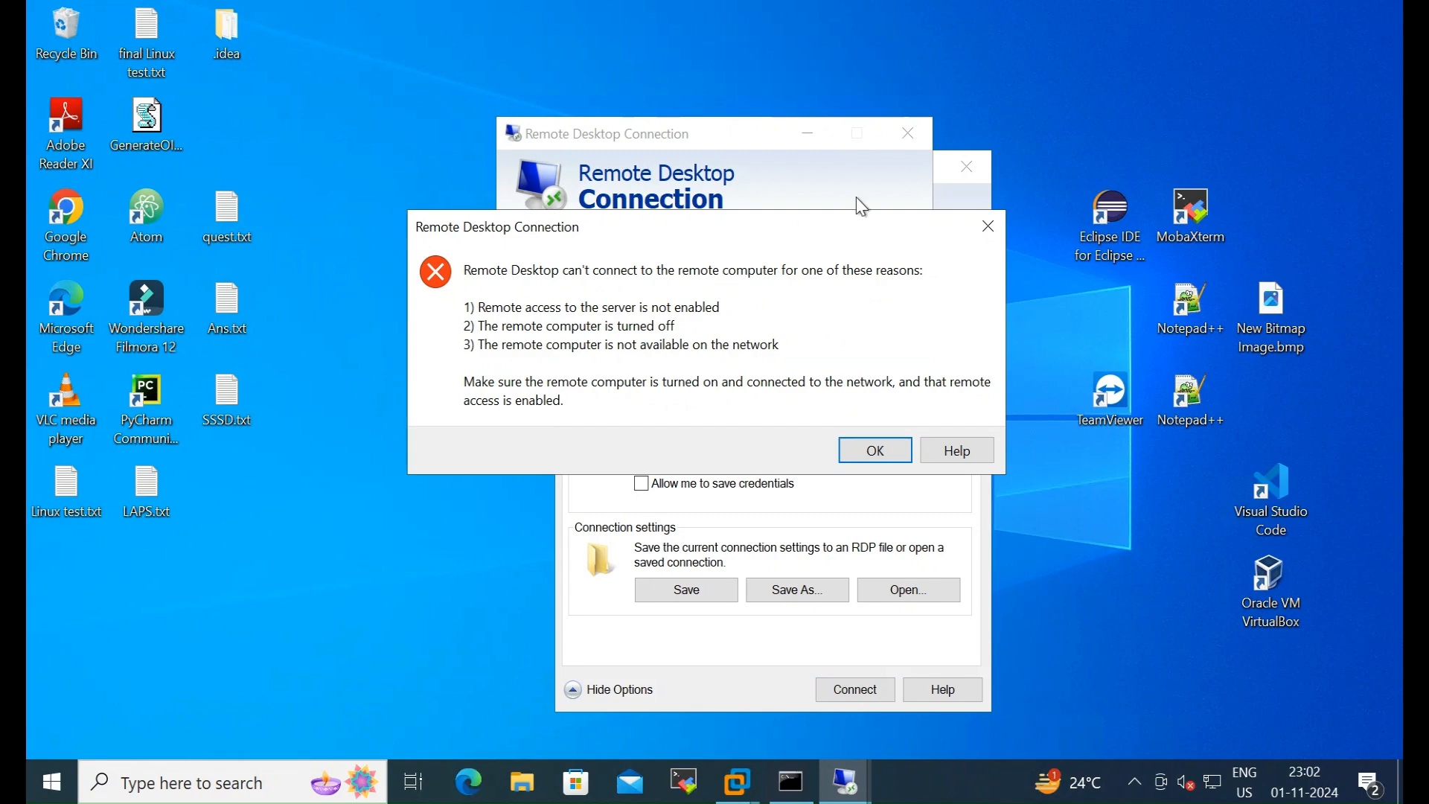
pyautogui.click(987, 227)
pyautogui.click(909, 134)
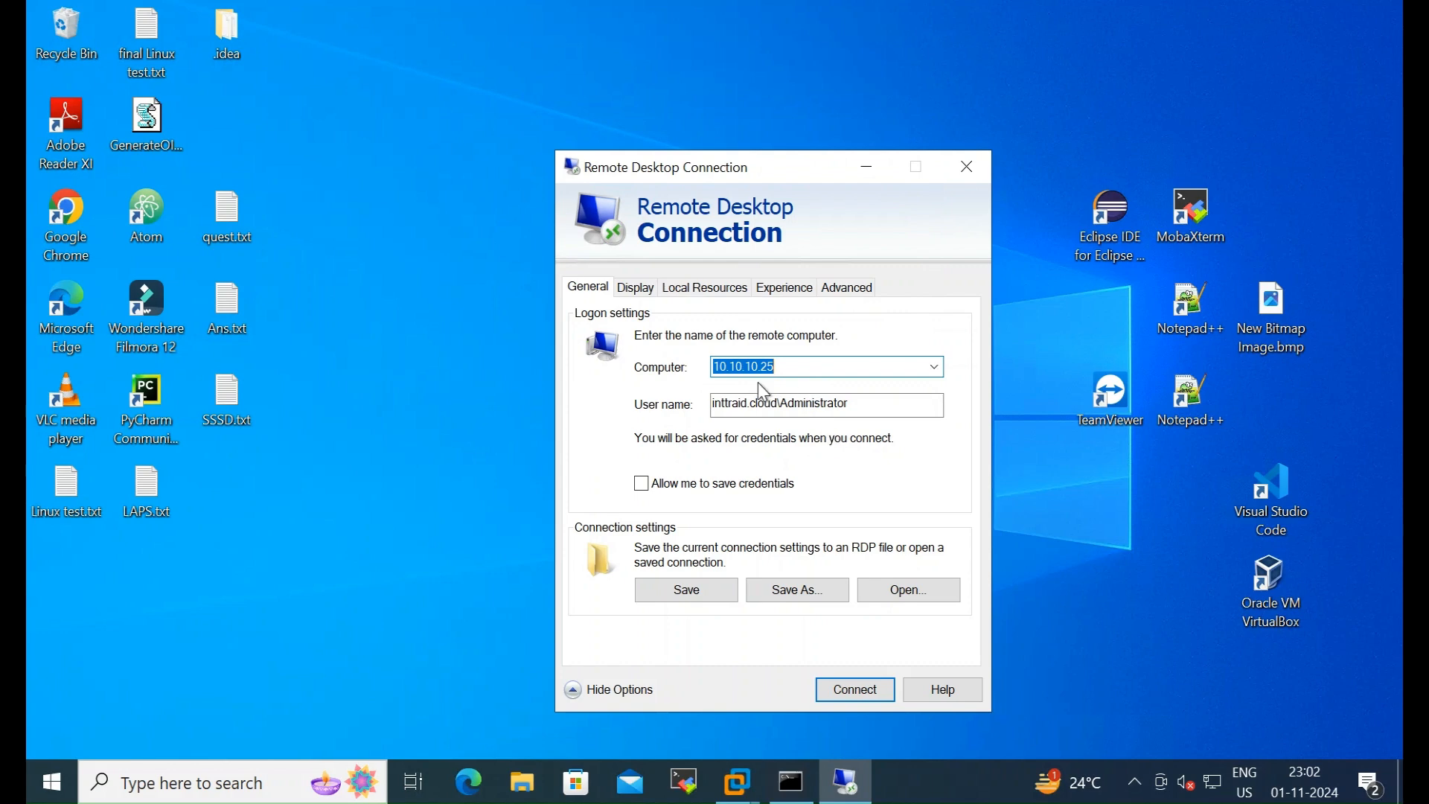
# - Try selecting all local drives for use in the remote session, and discard the selection
pyautogui.click(696, 288)
pyautogui.click(732, 599)
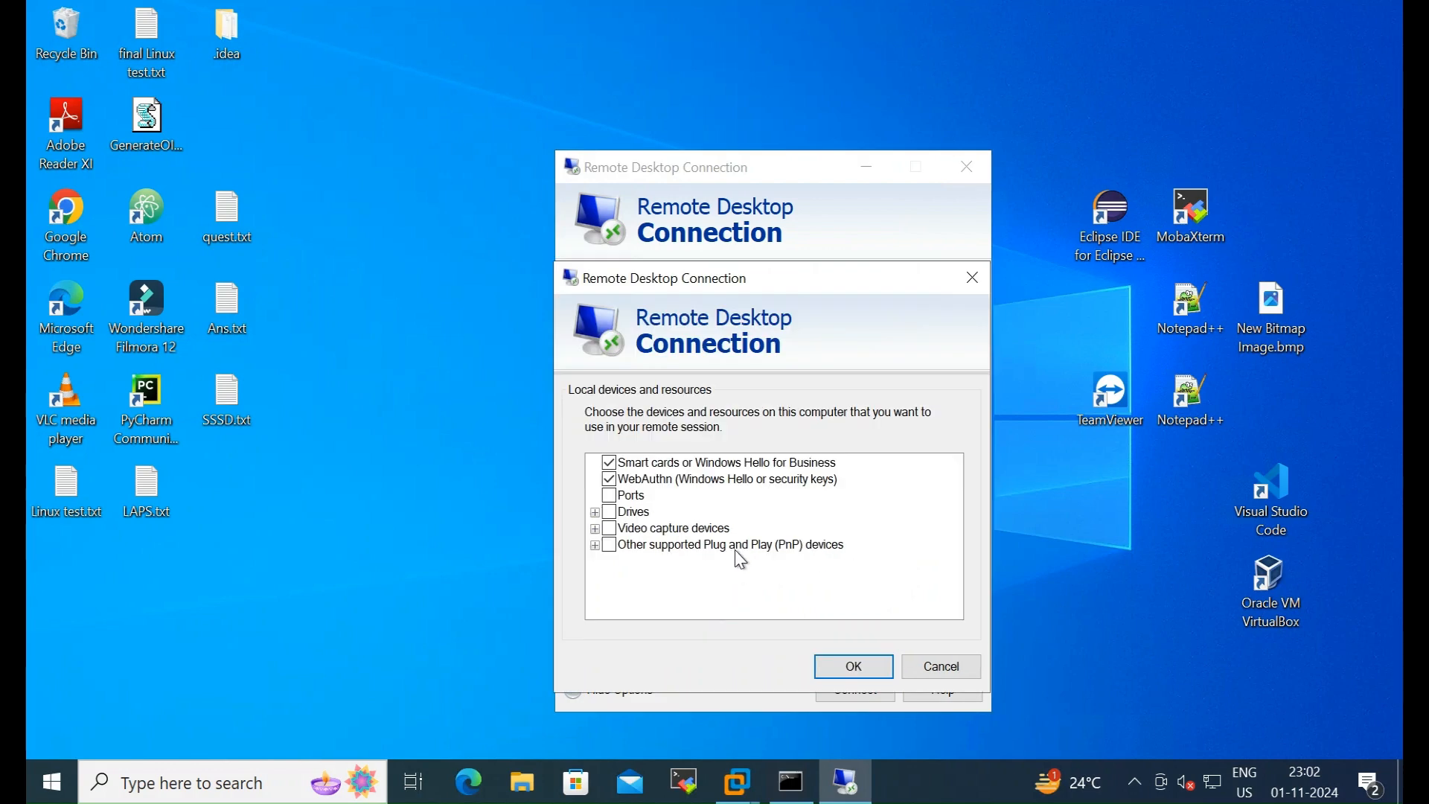
pyautogui.click(596, 513)
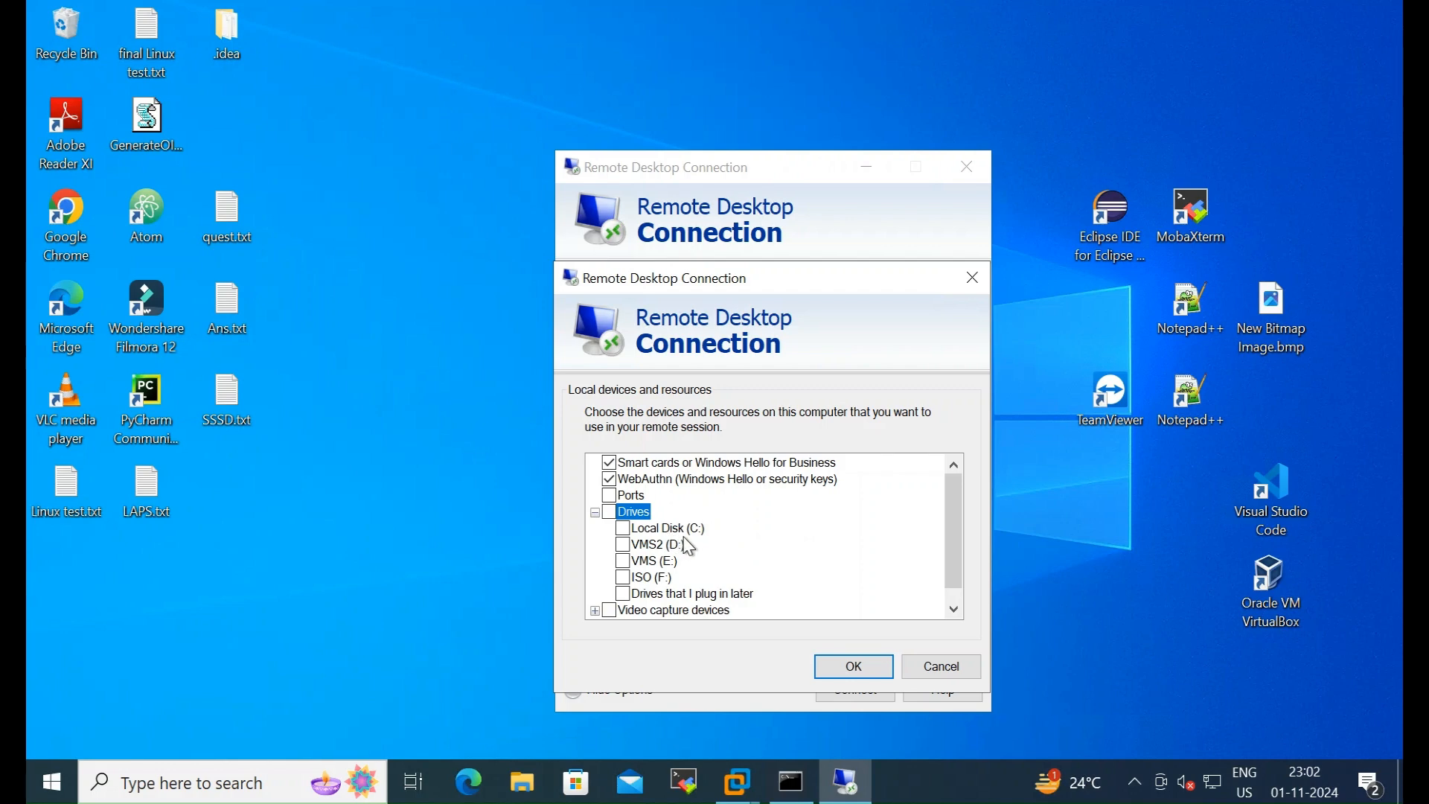
pyautogui.click(608, 513)
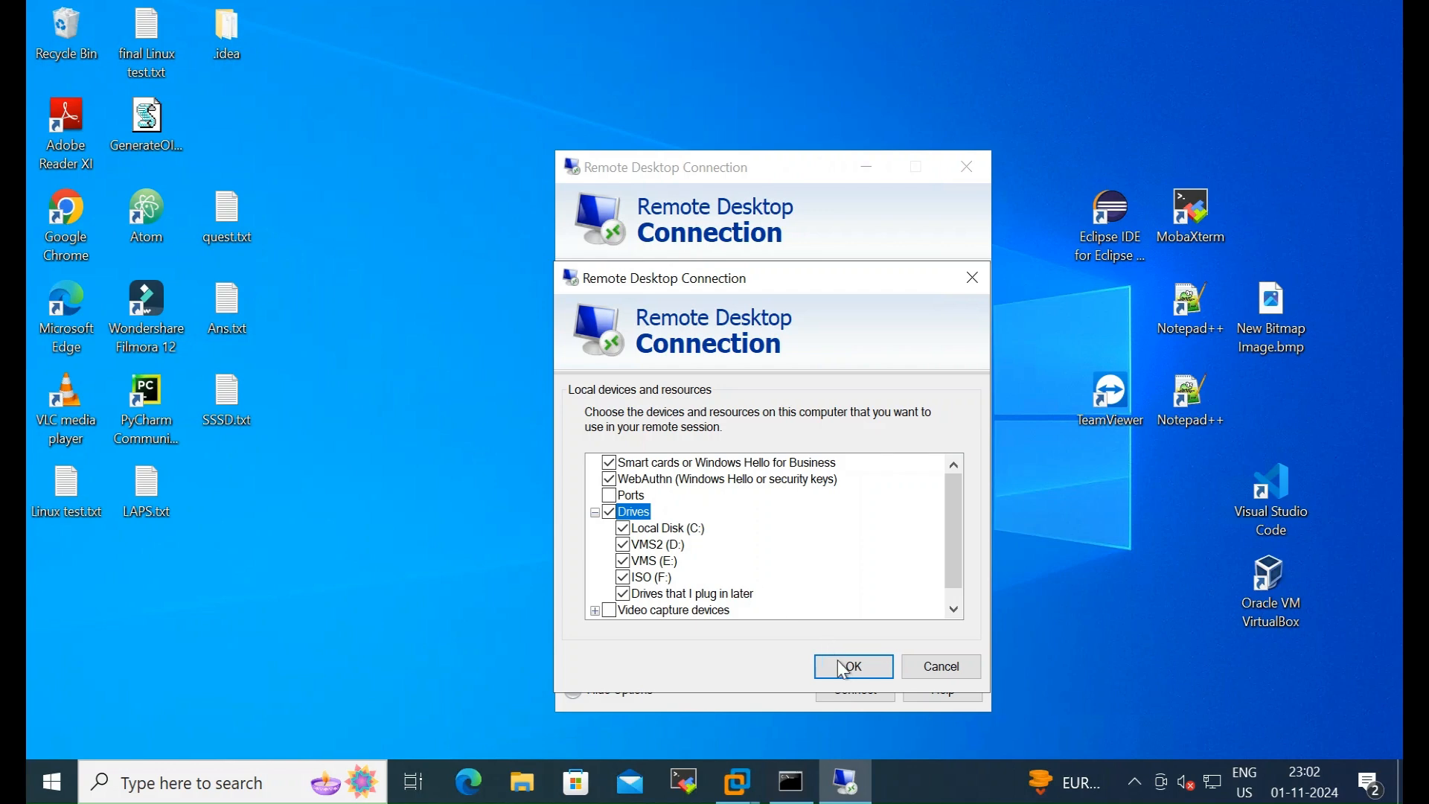
pyautogui.click(948, 672)
# - Try a remote desktop size of 1920 by 1080 pixels and restore it to Full Screen
pyautogui.click(635, 288)
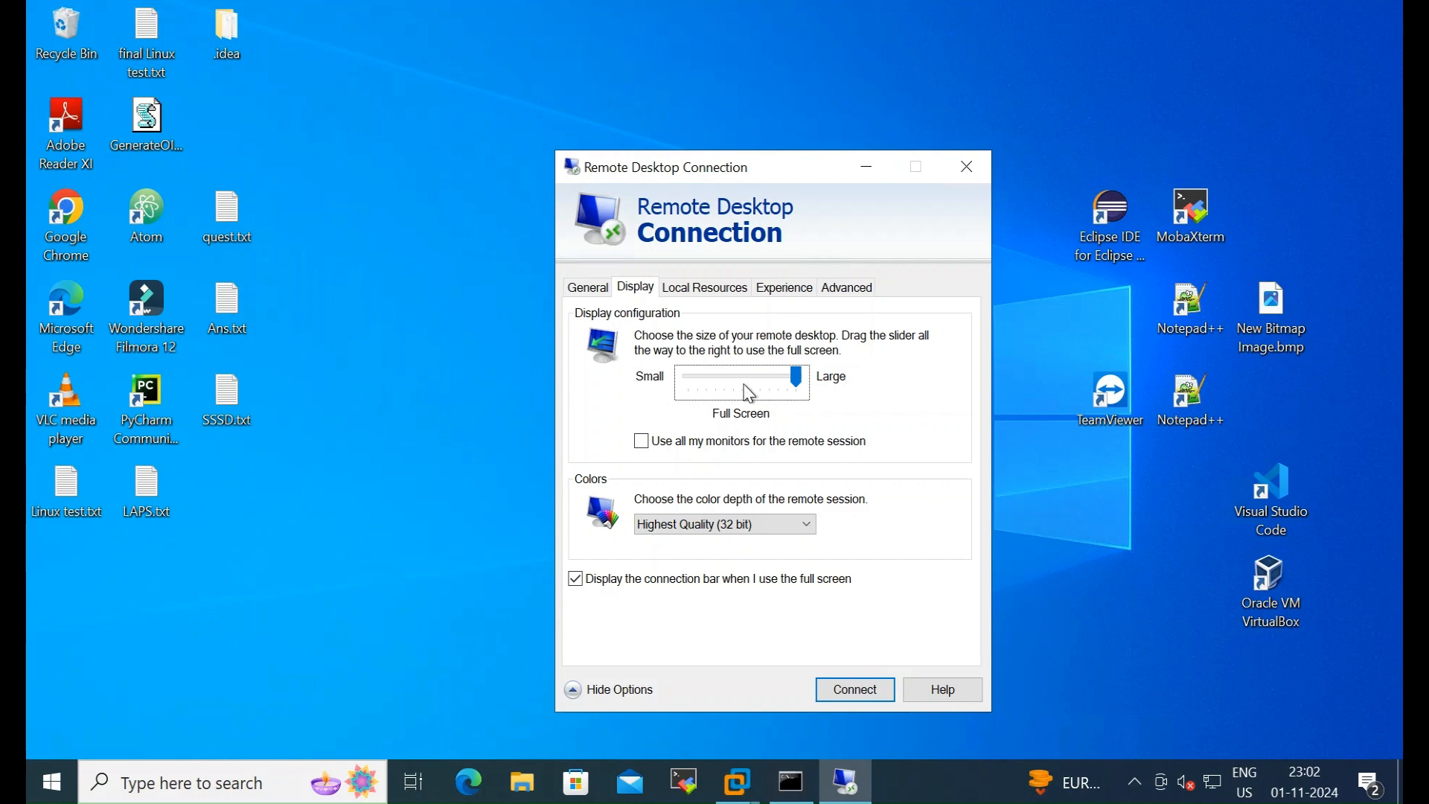
pyautogui.click(780, 377)
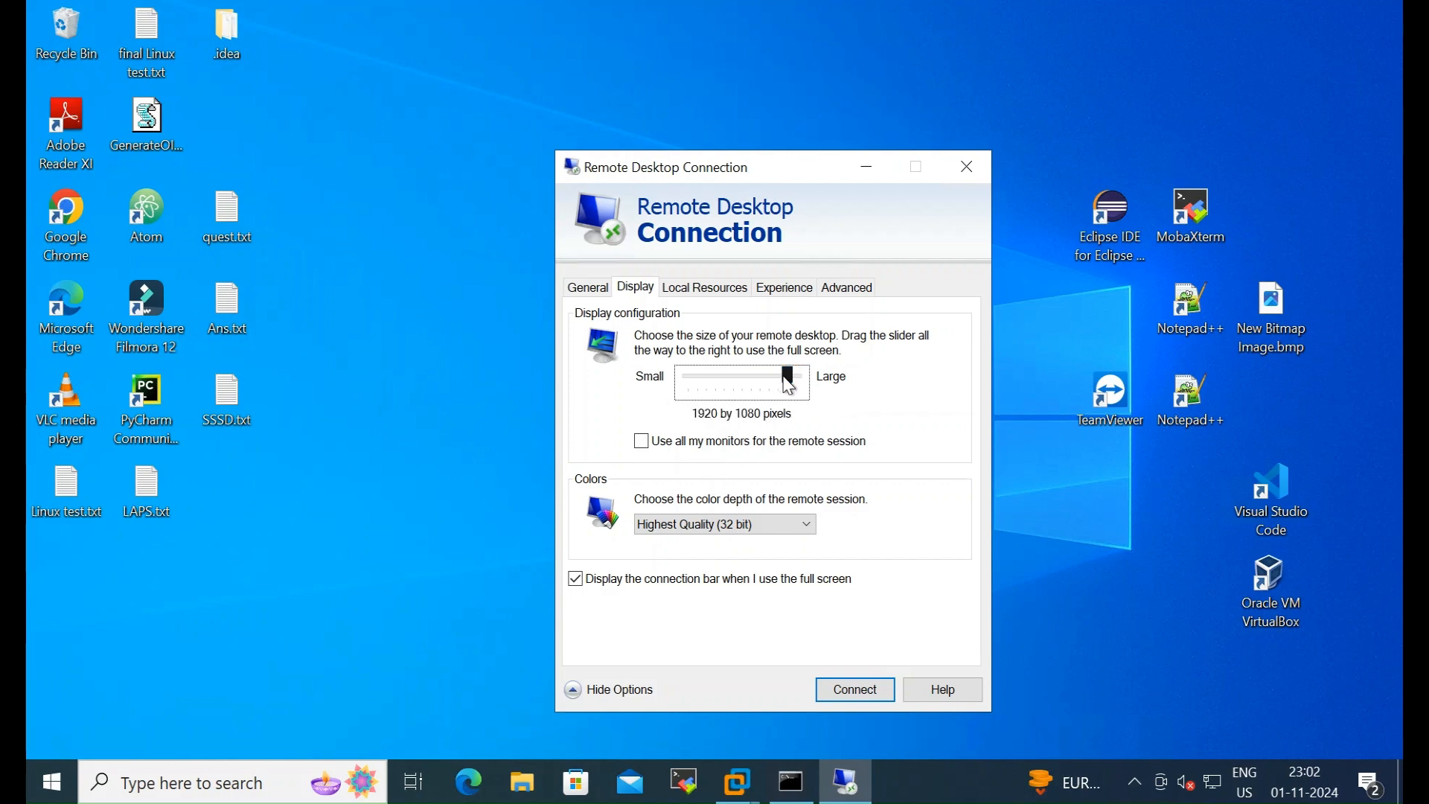
pyautogui.click(796, 385)
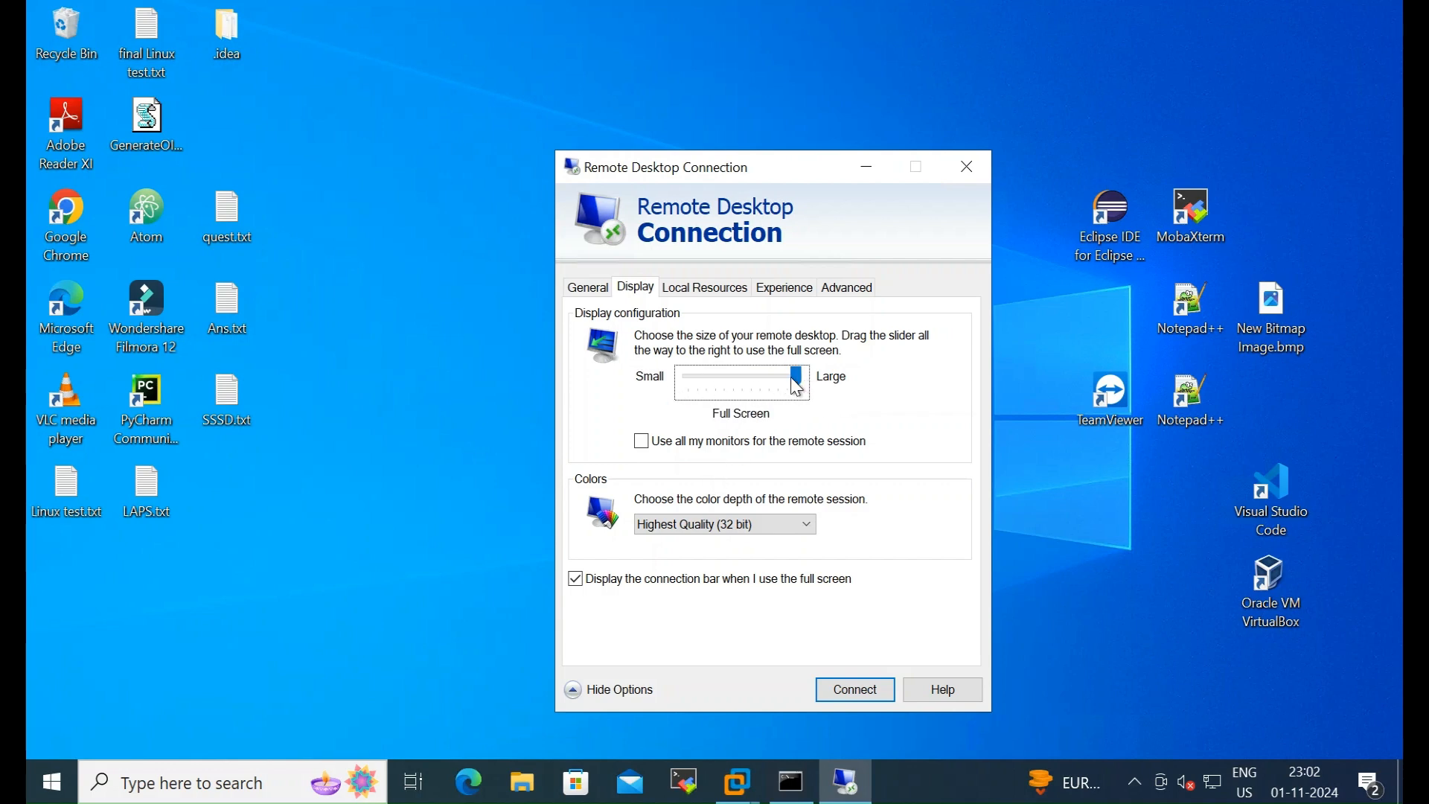
# - Clear the remote computer address in the general connection settings and re-enter it as 10.10.10.25
pyautogui.click(596, 290)
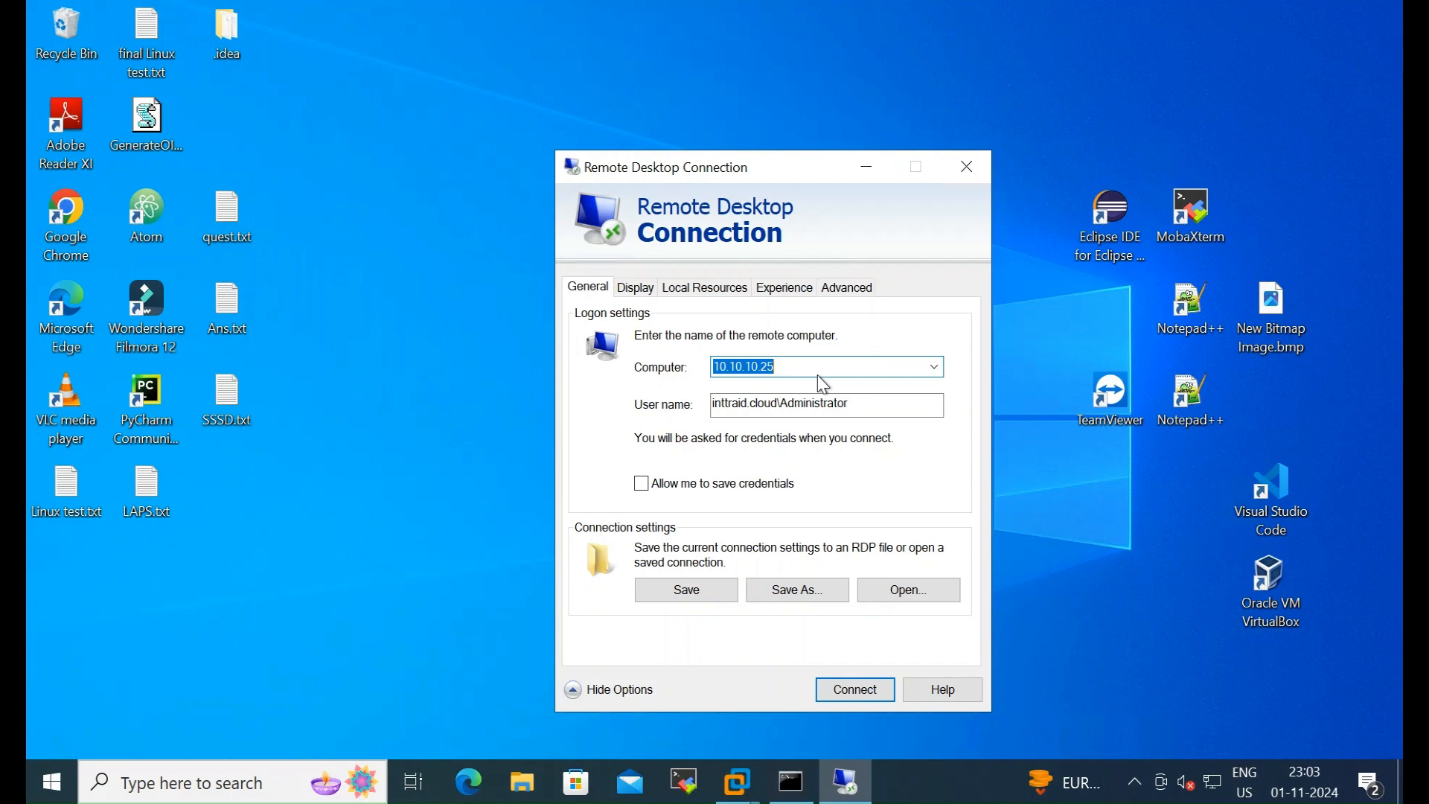
pyautogui.click(787, 367)
pyautogui.doubleClick(787, 367)
pyautogui.press('BackSpace')
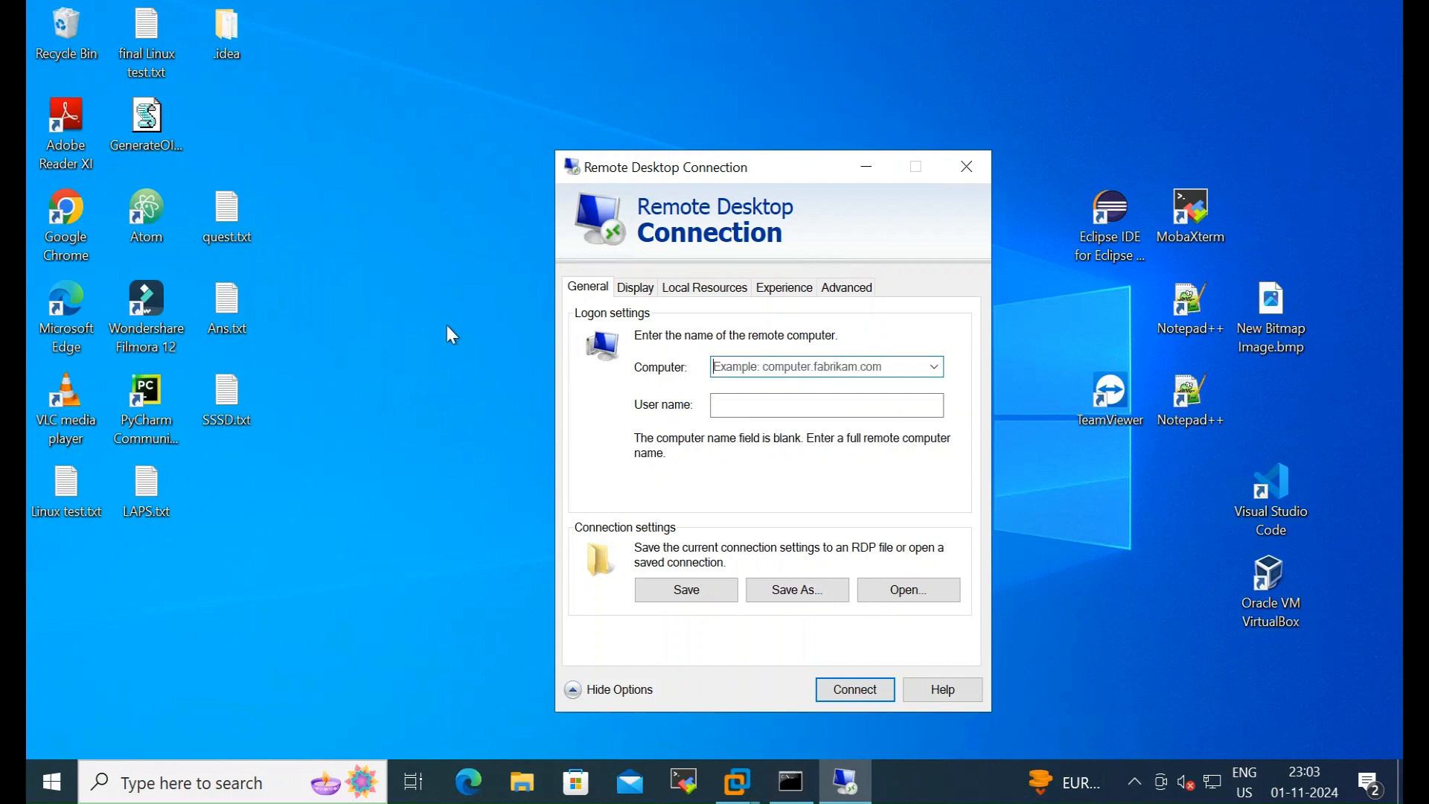
pyautogui.write('10.10.10.25')
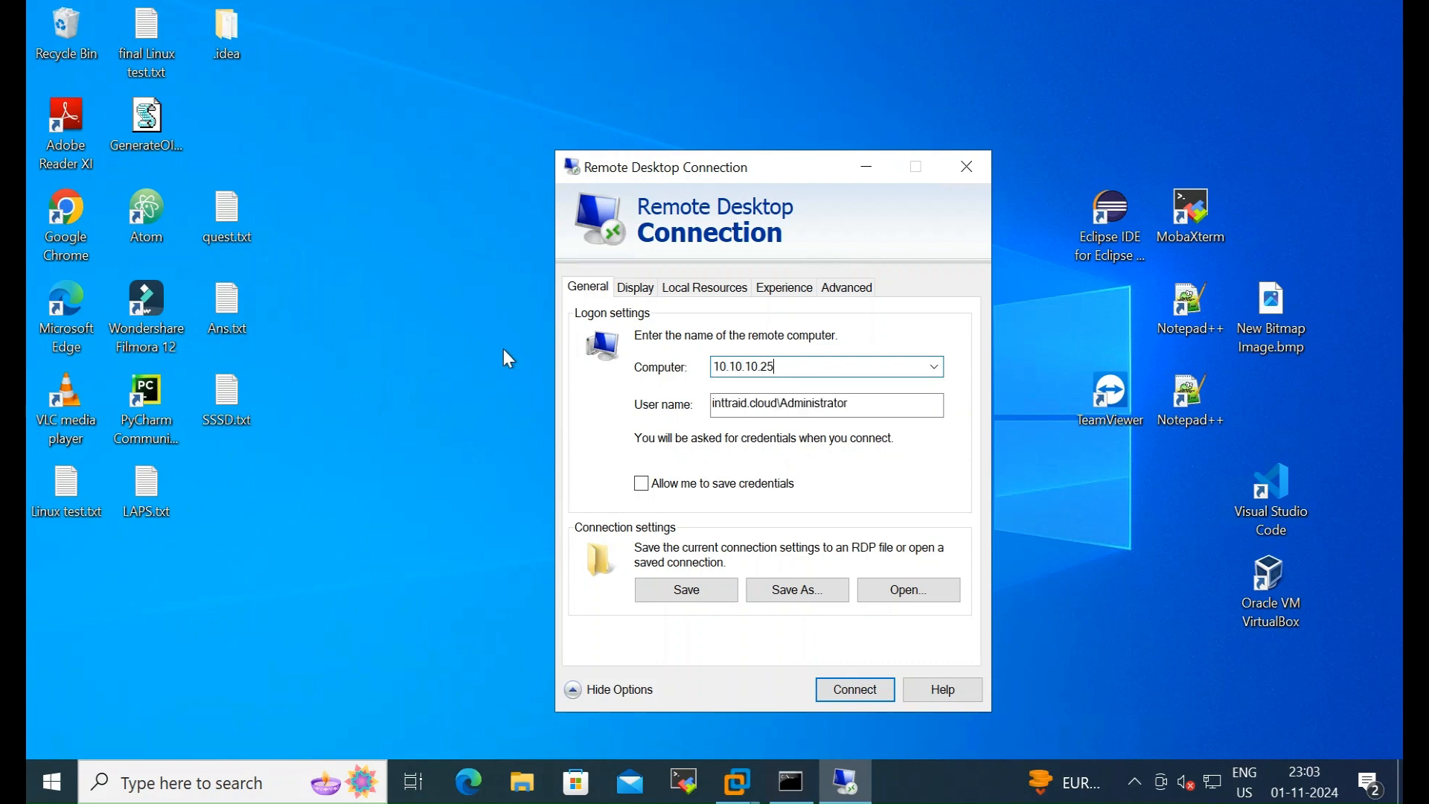
# - Try dc2 as the domain part of the administrator user name
pyautogui.click(781, 405)
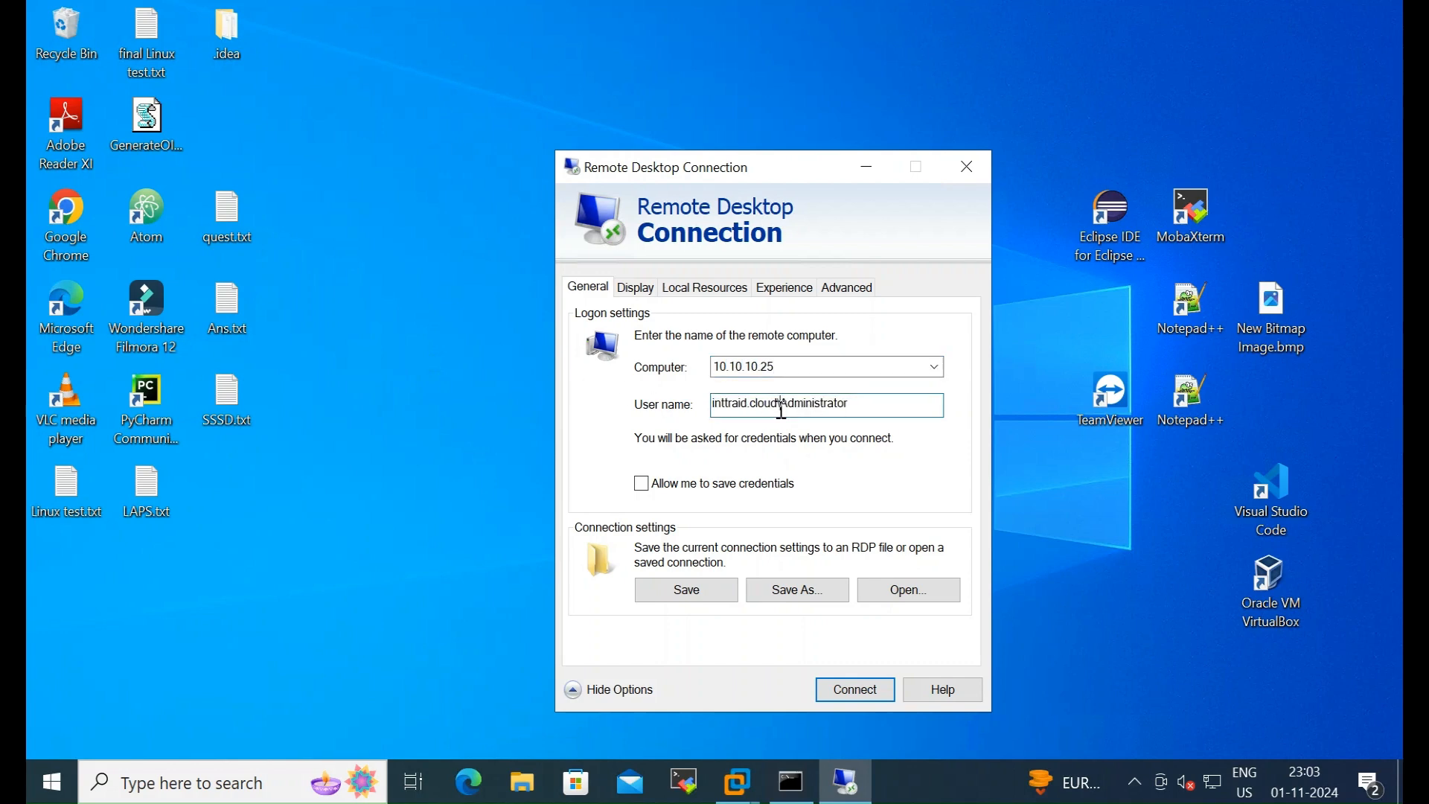
pyautogui.moveTo(782, 405); pyautogui.dragTo(663, 399)
pyautogui.click(778, 405)
pyautogui.hotkey('ctrl', 'a')
pyautogui.press('BackSpace')
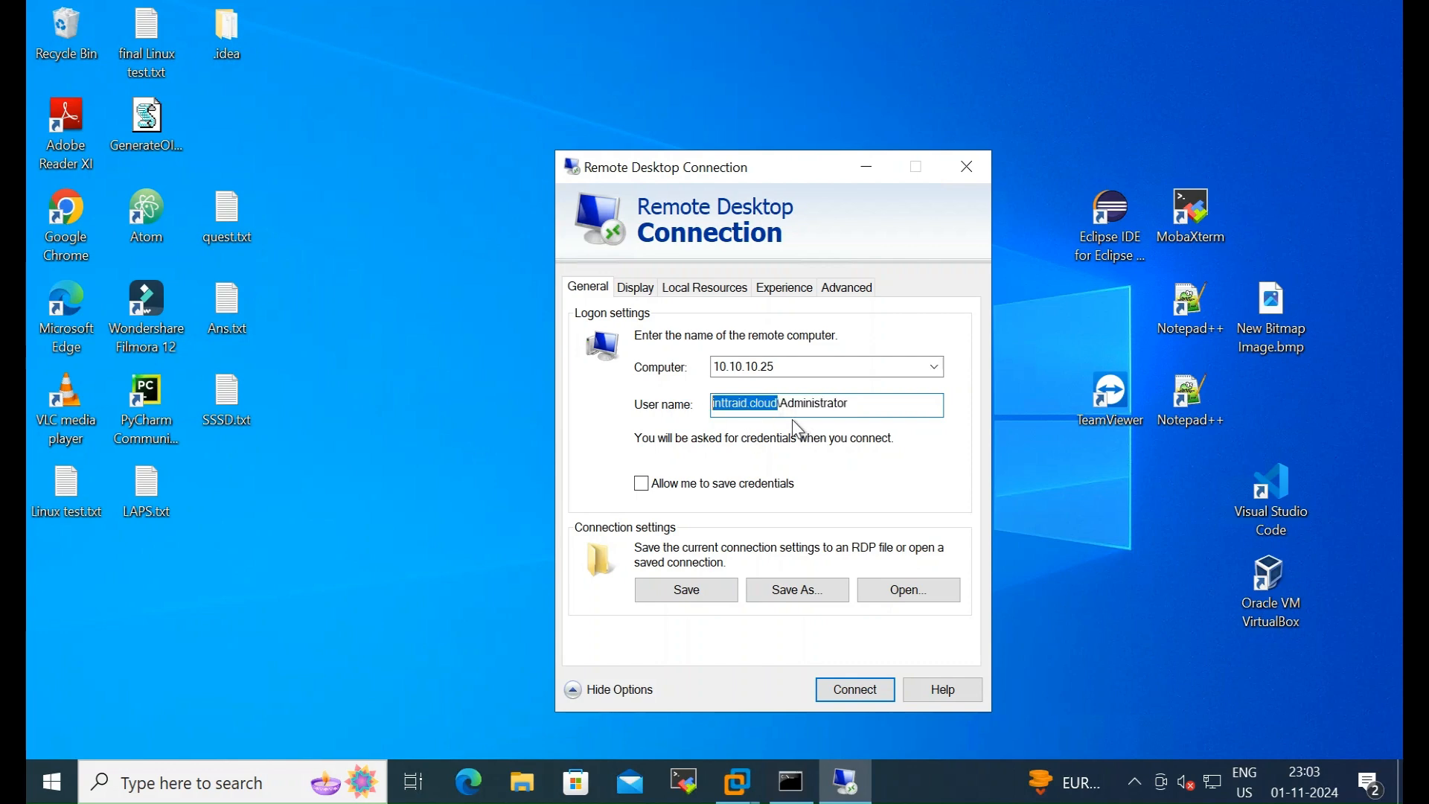
pyautogui.click(812, 414)
pyautogui.moveTo(777, 405); pyautogui.dragTo(719, 403)
pyautogui.click(778, 408)
pyautogui.moveTo(778, 407); pyautogui.dragTo(716, 405)
pyautogui.write('dc2')
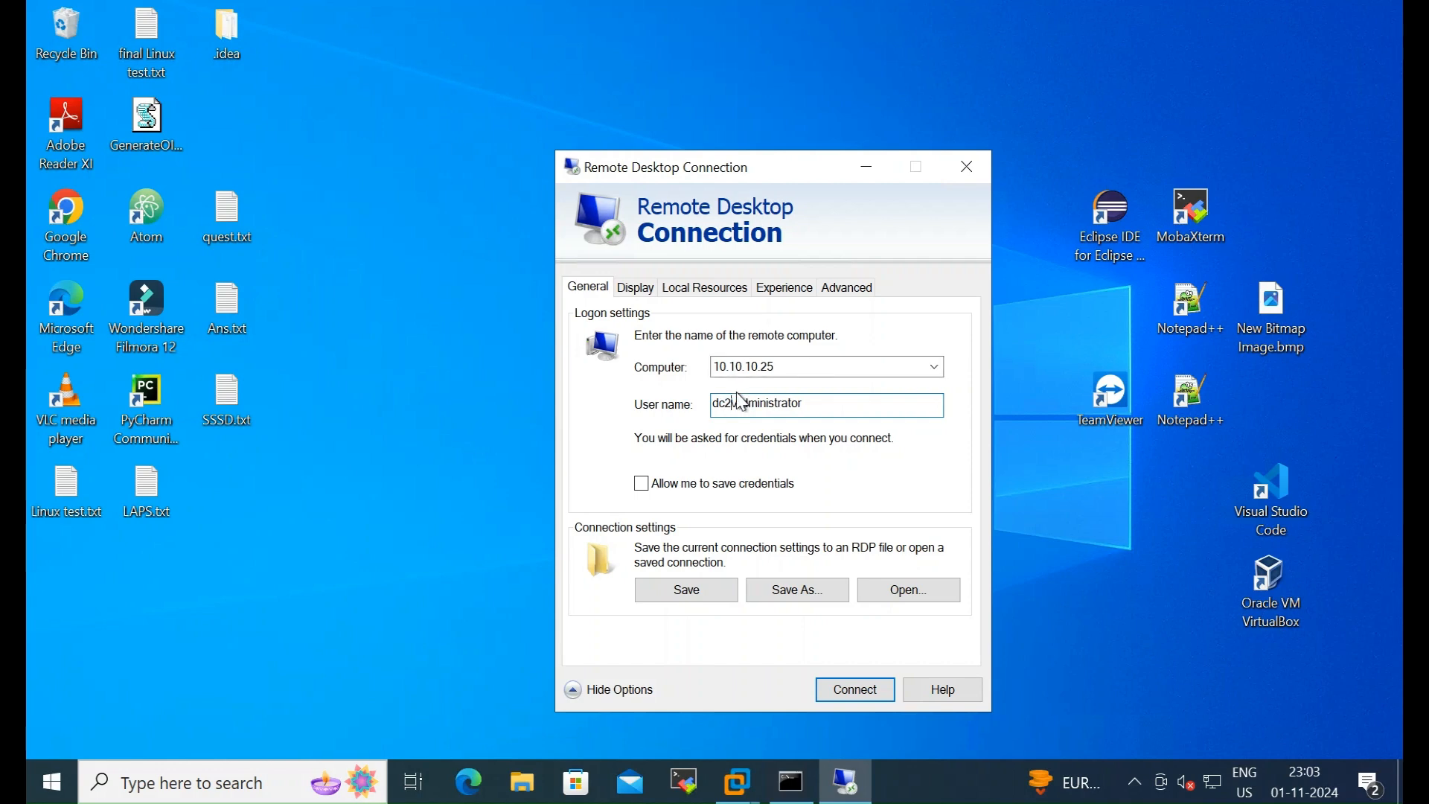
# - Replace the dc2 prefix so the user name reads inttraid.cloud\\Administrator
pyautogui.moveTo(819, 406); pyautogui.dragTo(732, 406)
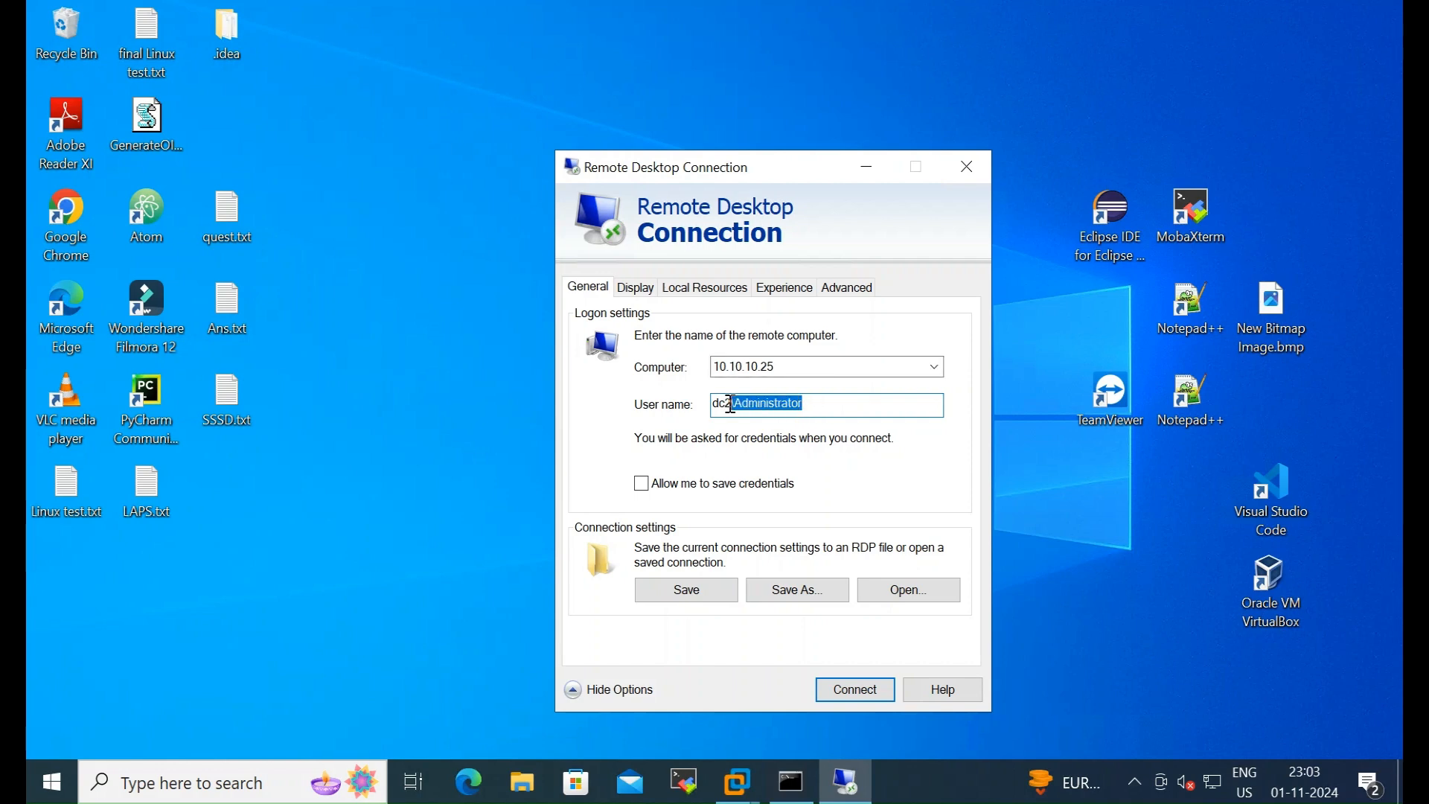
pyautogui.click(732, 406)
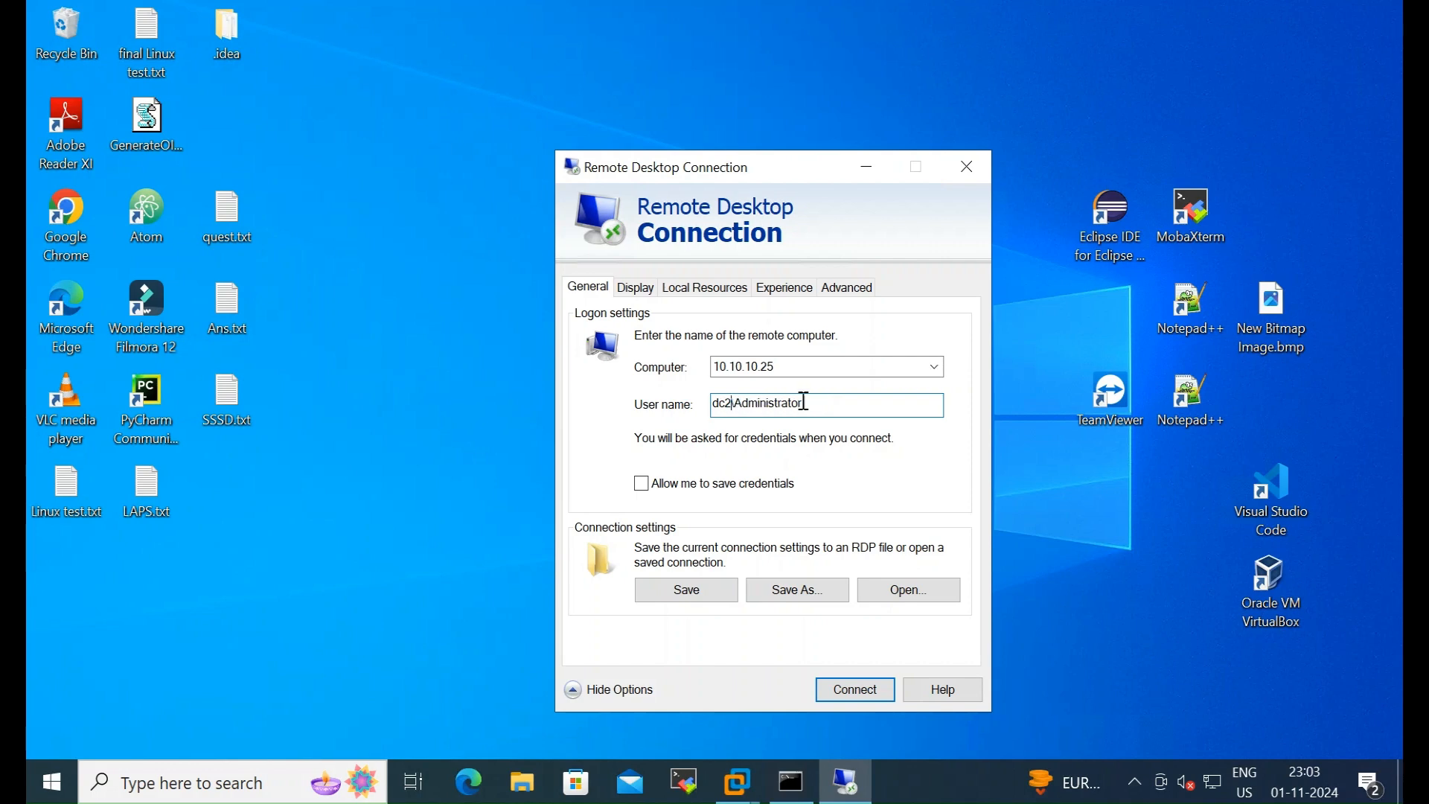
pyautogui.press('BackSpace')
pyautogui.press('BackSpace')
pyautogui.press('BackSpace')
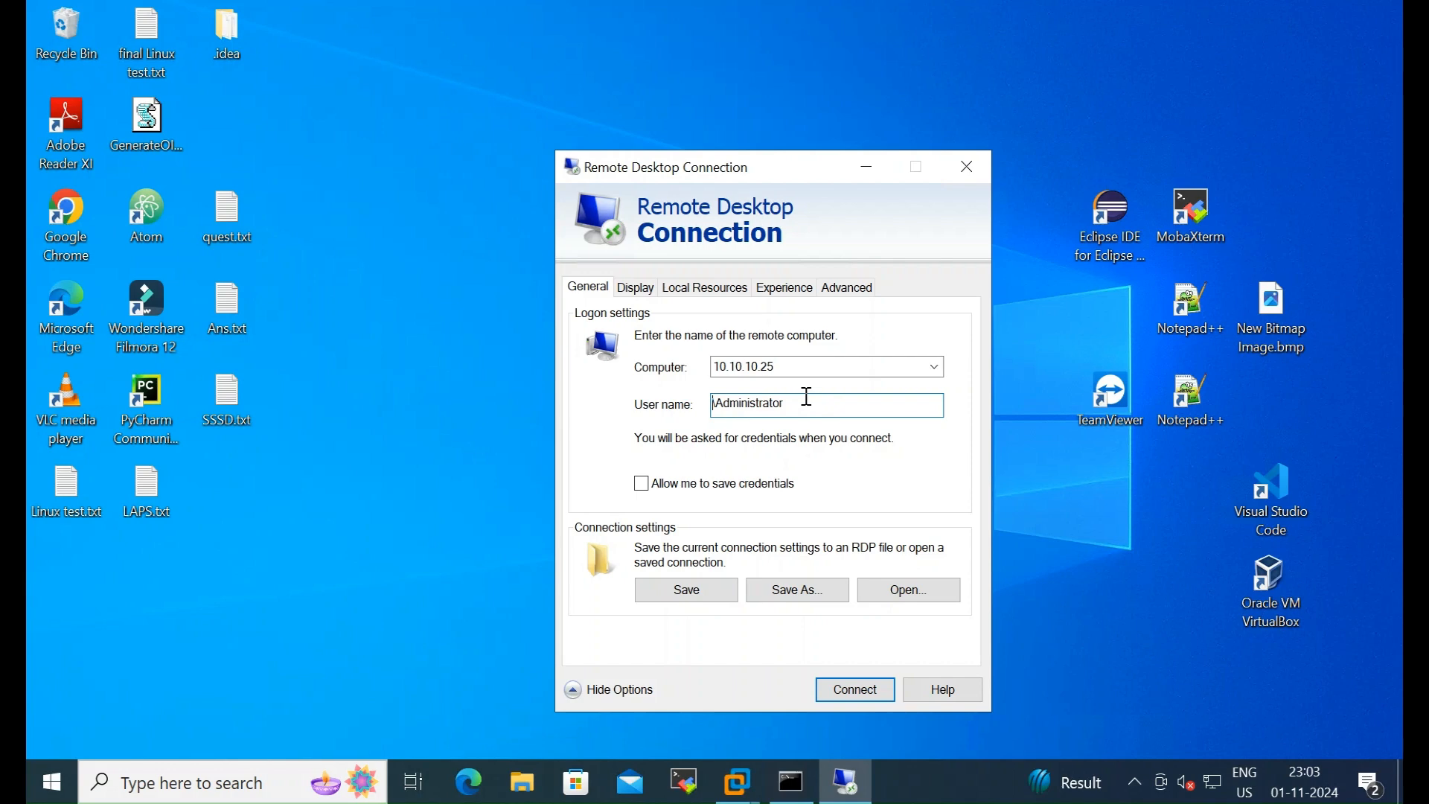
pyautogui.write('inttraid.cloud\\')
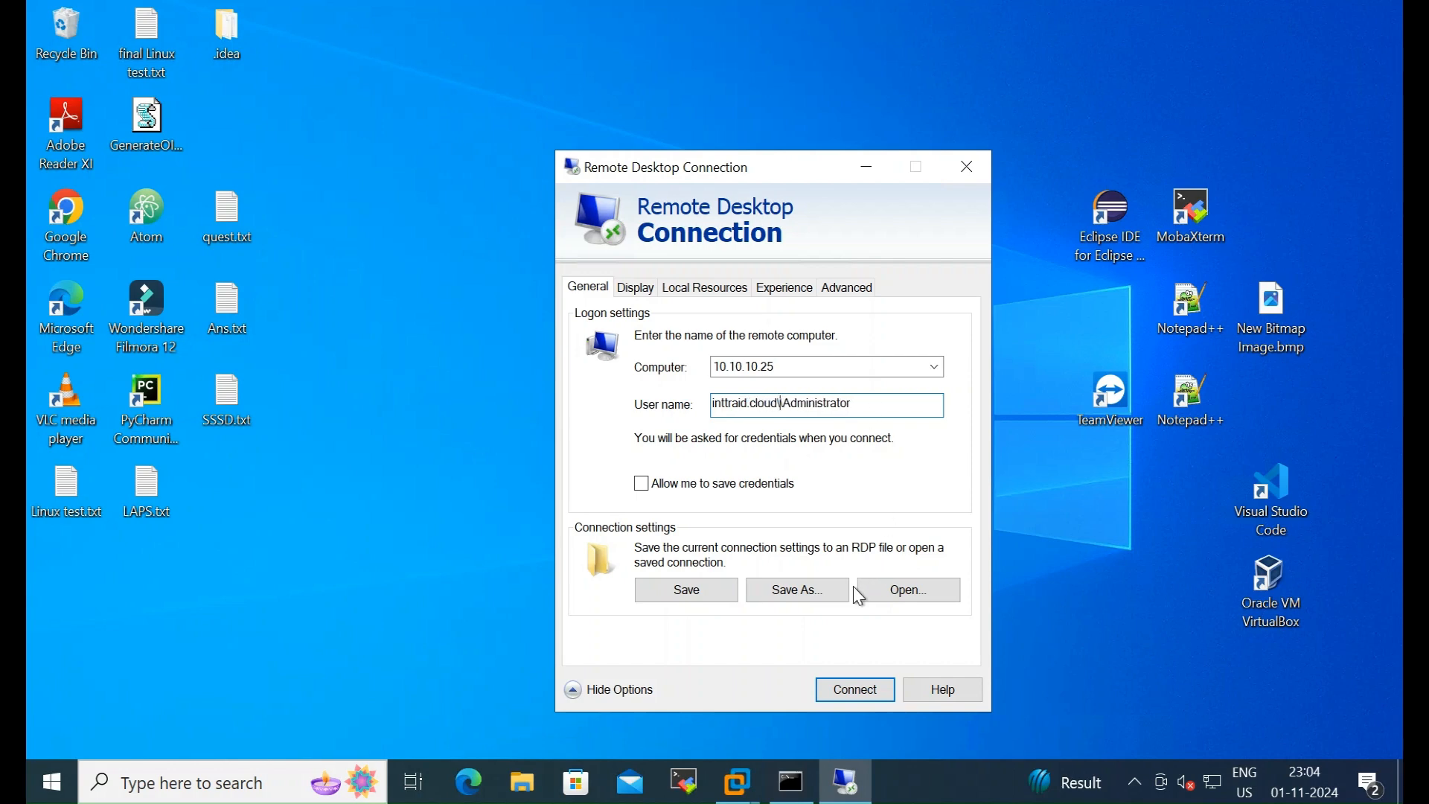
# - Save the connection settings to the Desktop as the Remote Desktop file pc25.rdp
pyautogui.click(826, 592)
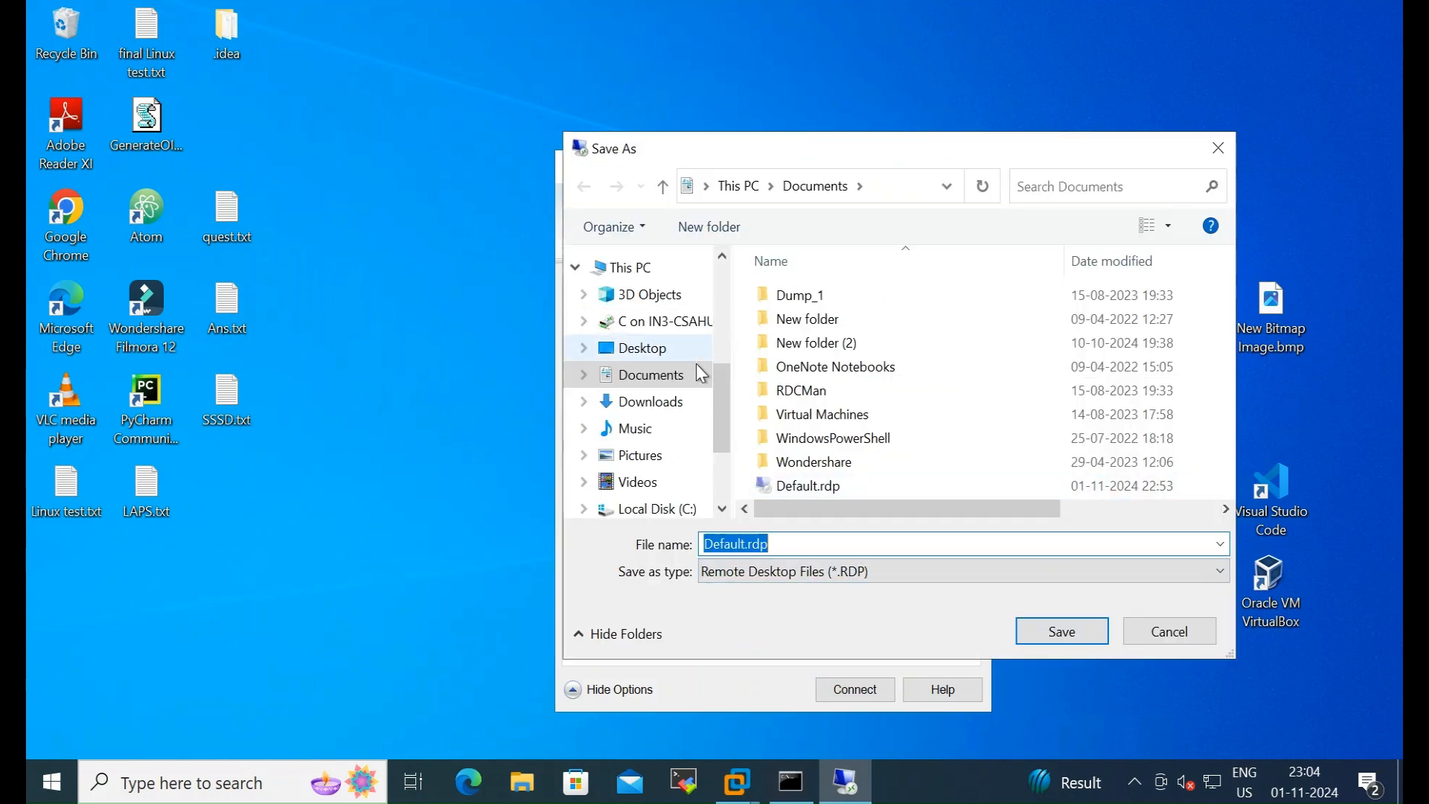
pyautogui.moveTo(720, 395); pyautogui.dragTo(721, 296)
pyautogui.click(629, 307)
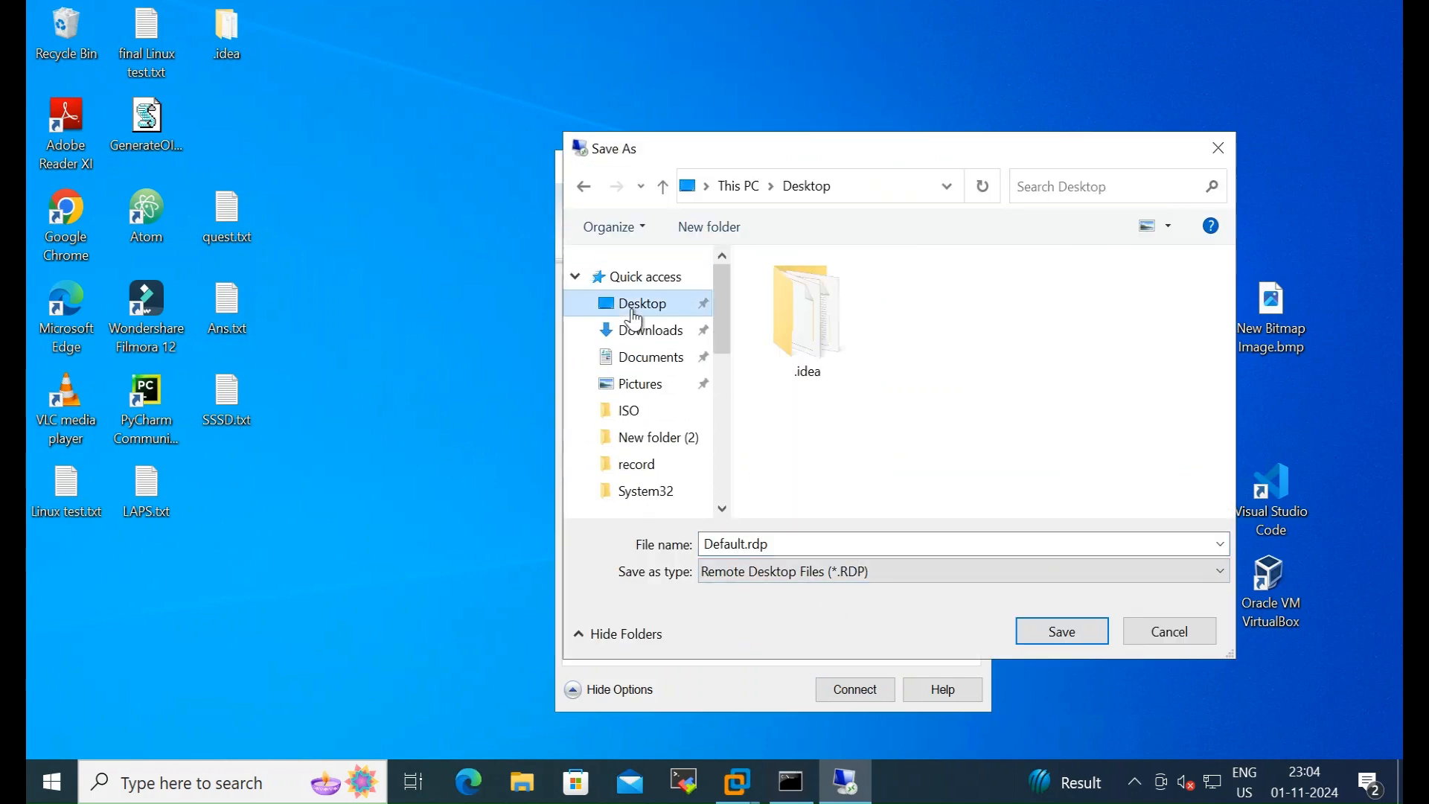
pyautogui.click(747, 546)
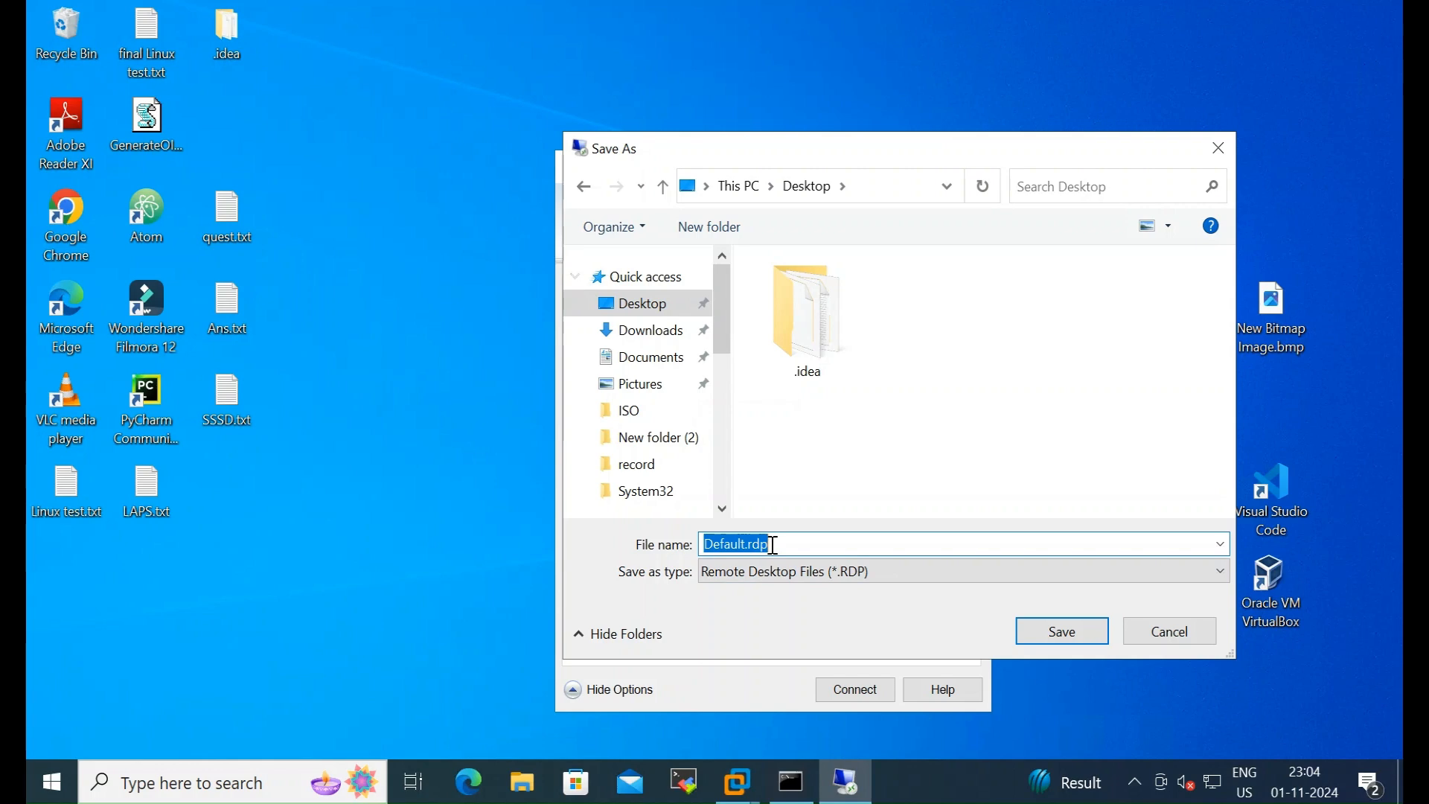
pyautogui.click(745, 544)
pyautogui.press('BackSpace')
pyautogui.press('BackSpace')
pyautogui.press('BackSpace')
pyautogui.press('BackSpace')
pyautogui.press('BackSpace')
pyautogui.press('BackSpace')
pyautogui.press('BackSpace')
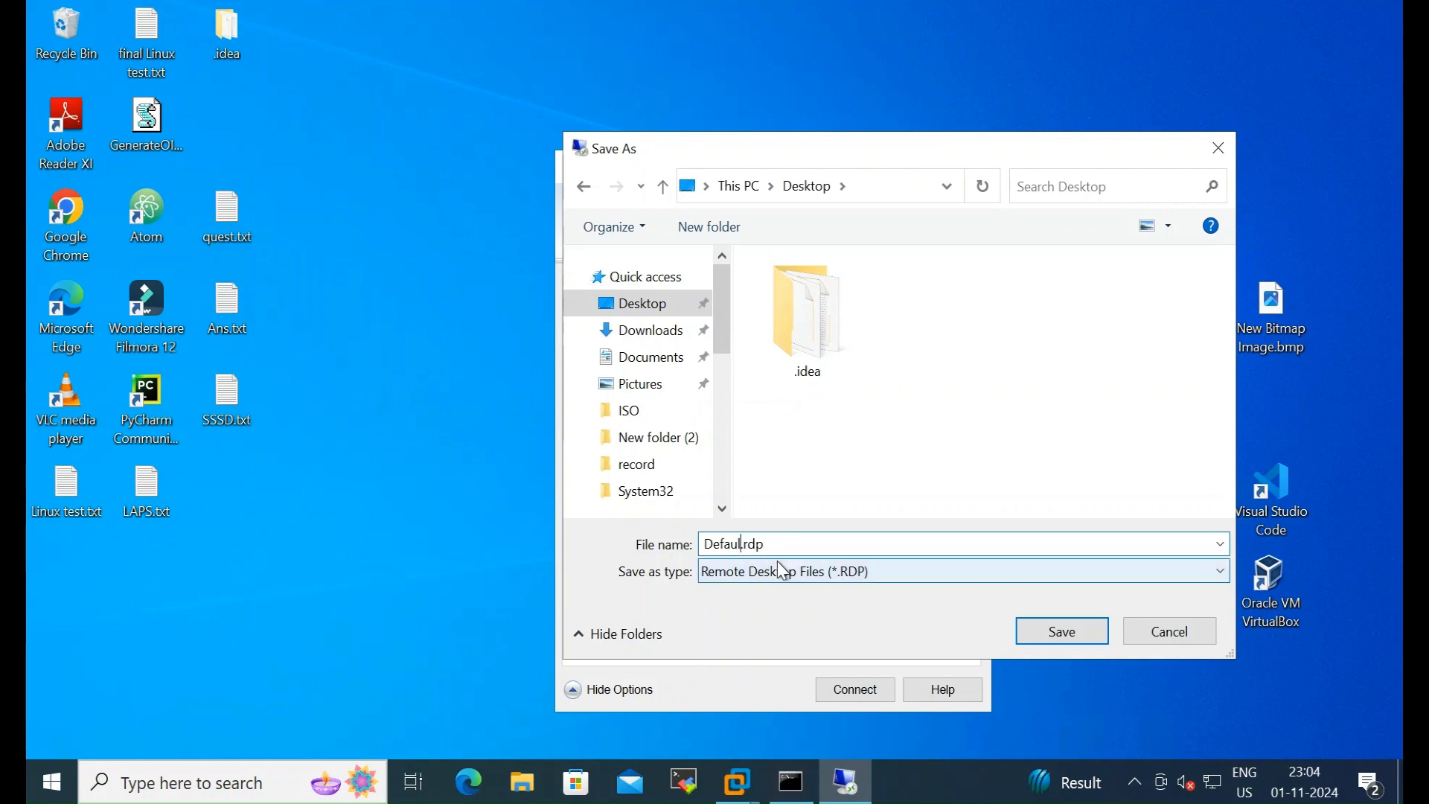
pyautogui.write('pc25')
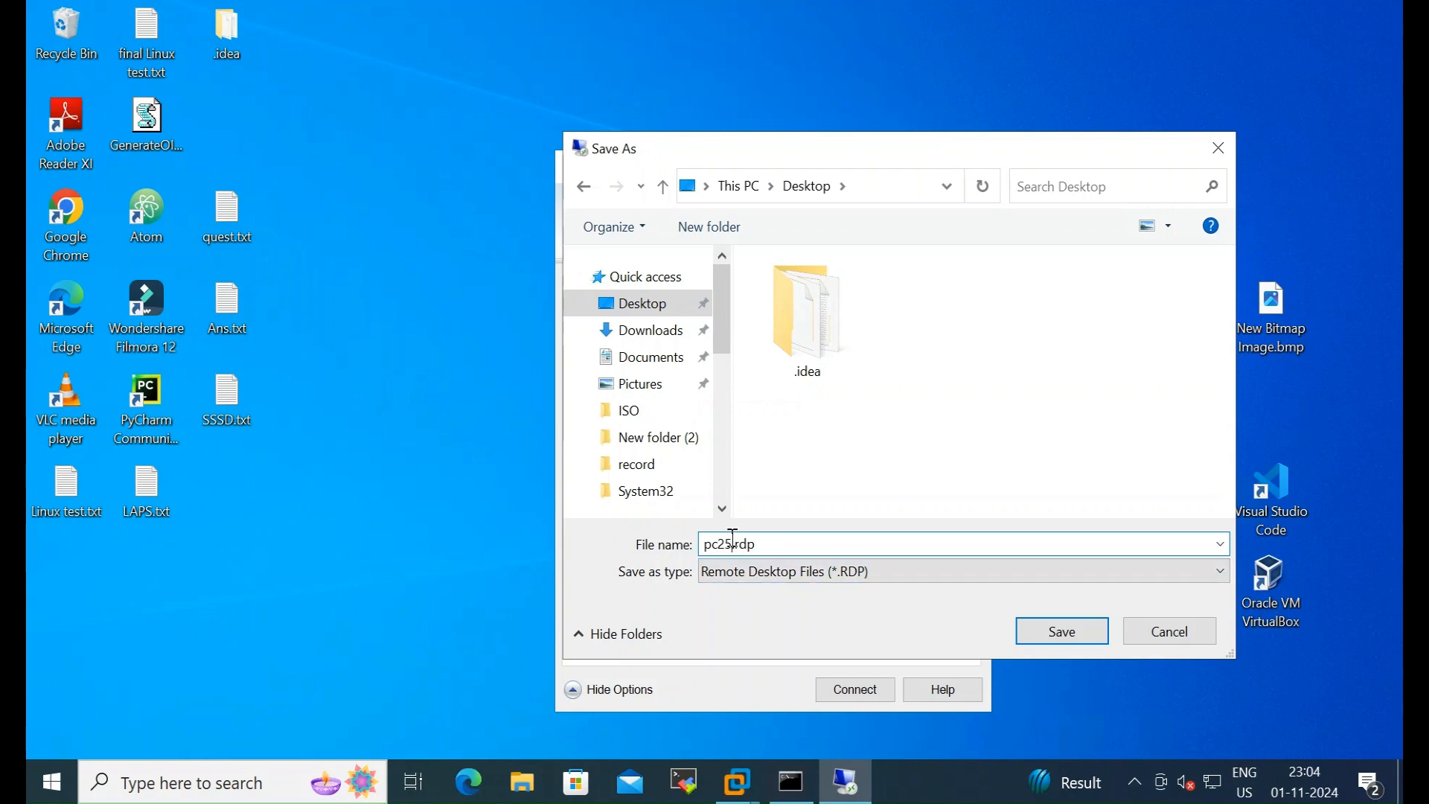
pyautogui.click(1072, 634)
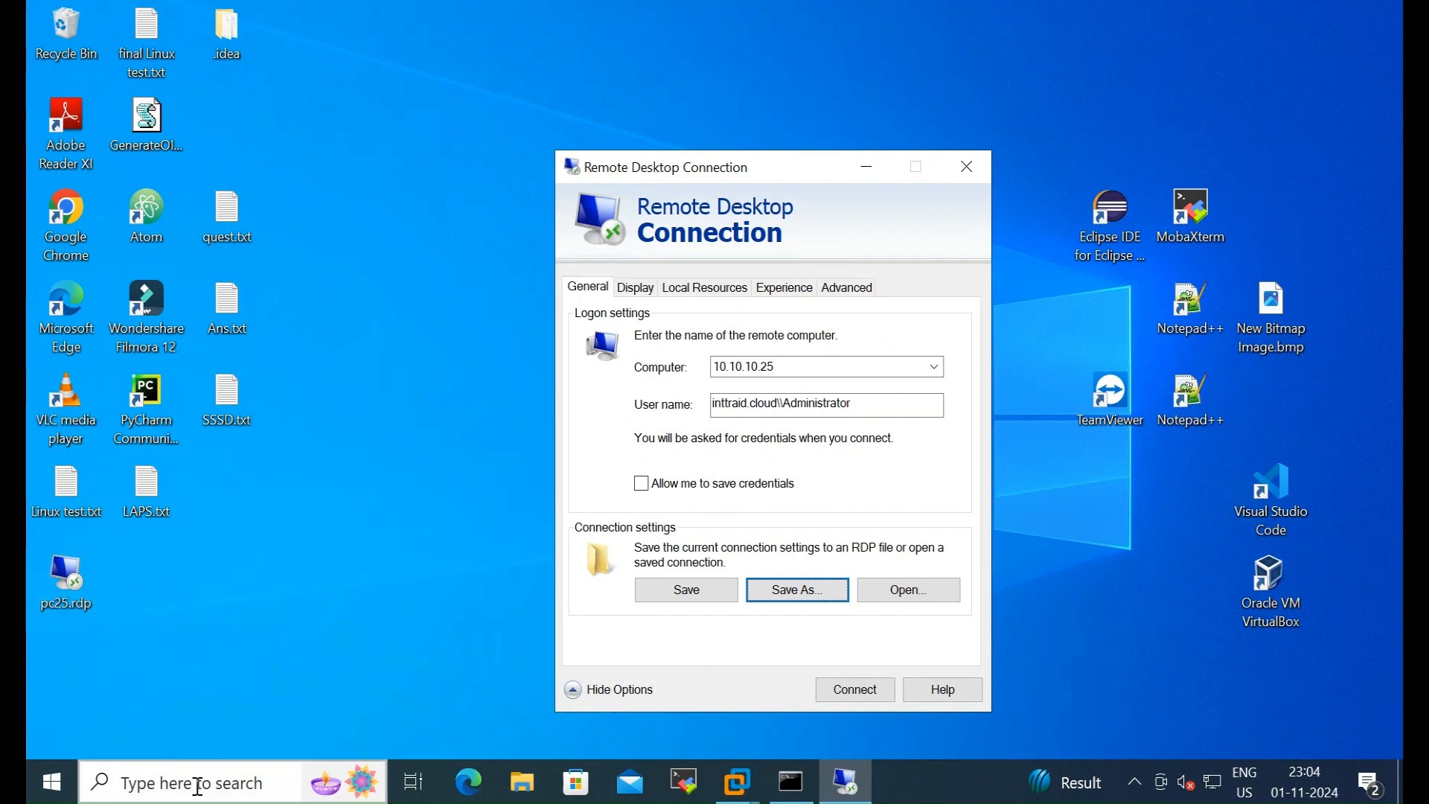
pyautogui.click(240, 788)
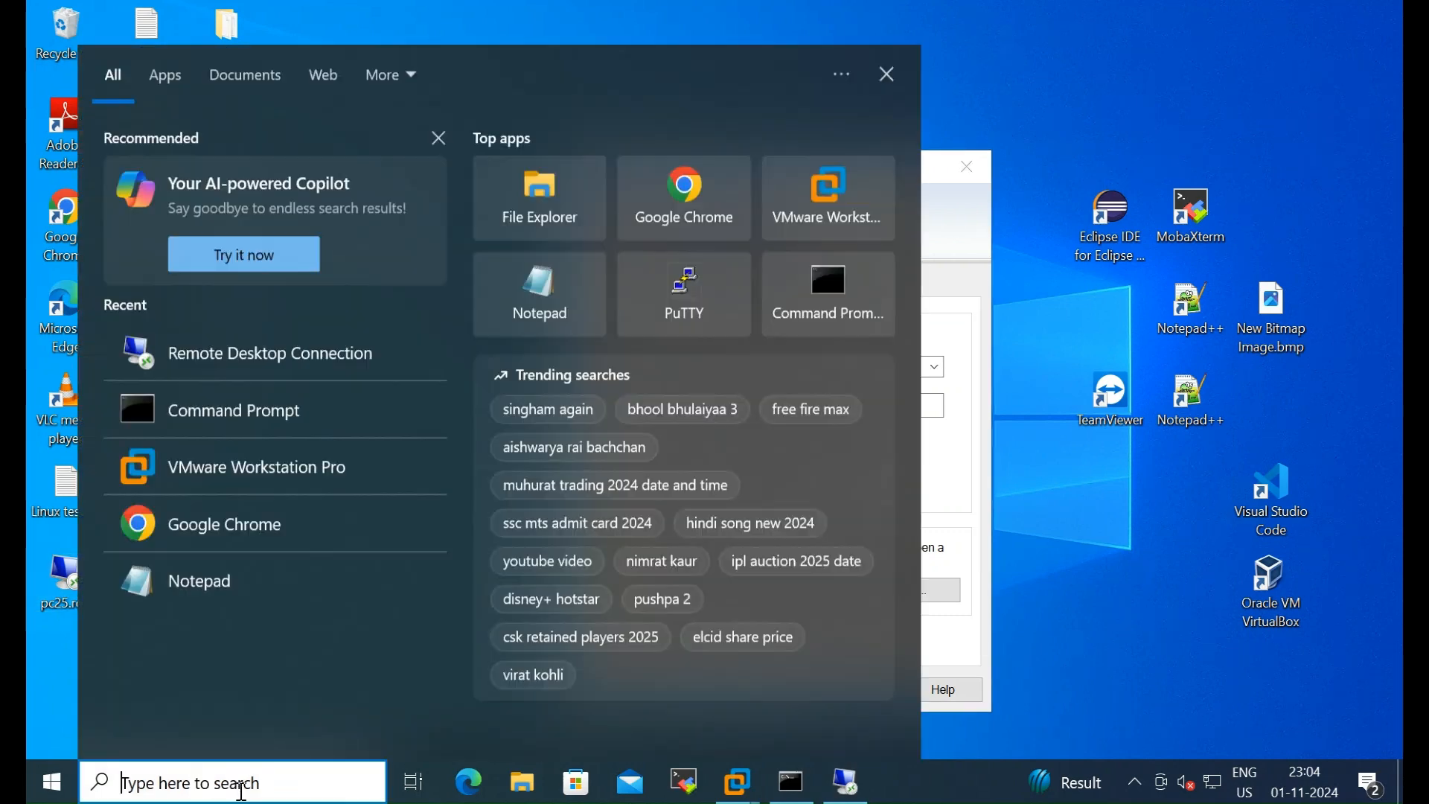
pyautogui.write('rdp')
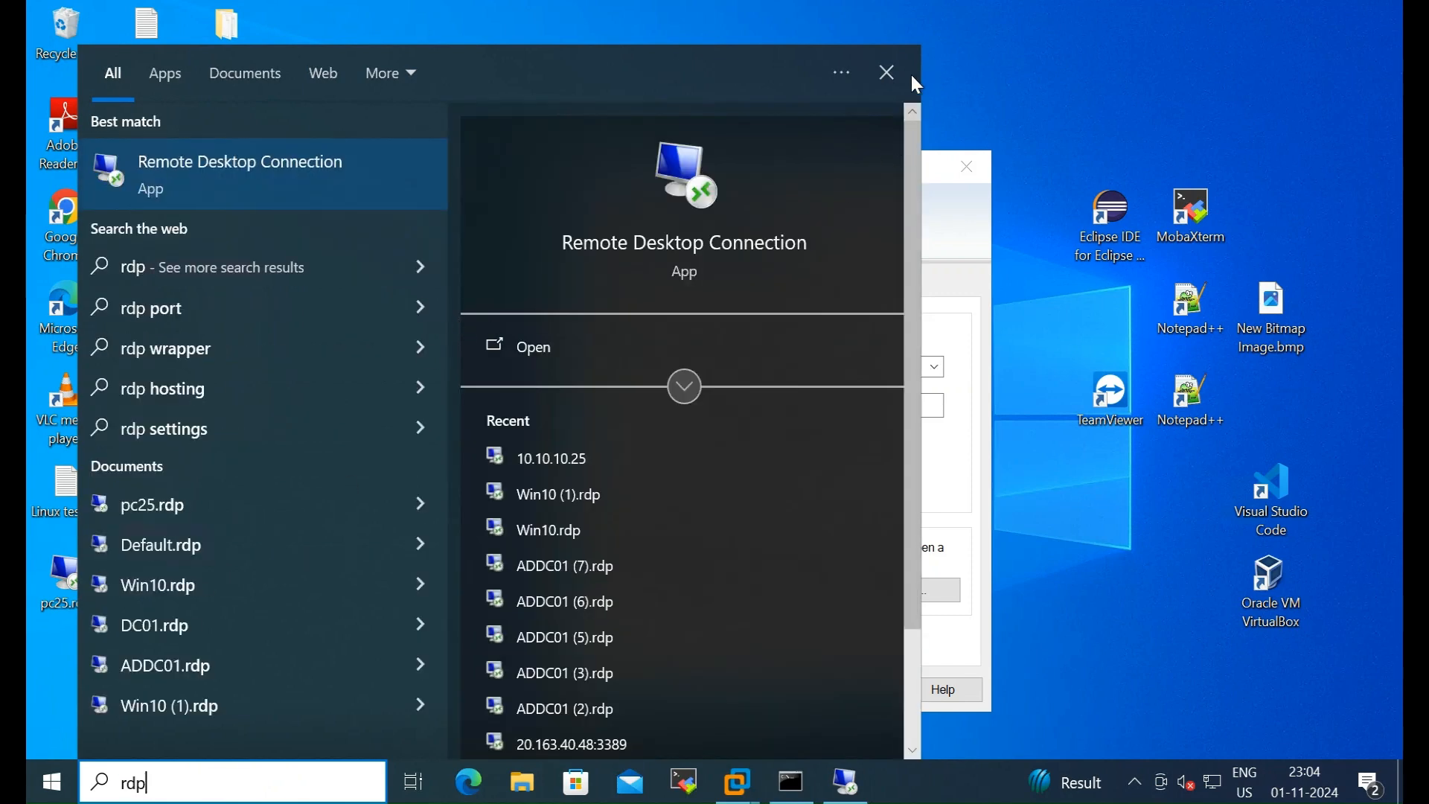
pyautogui.click(288, 182)
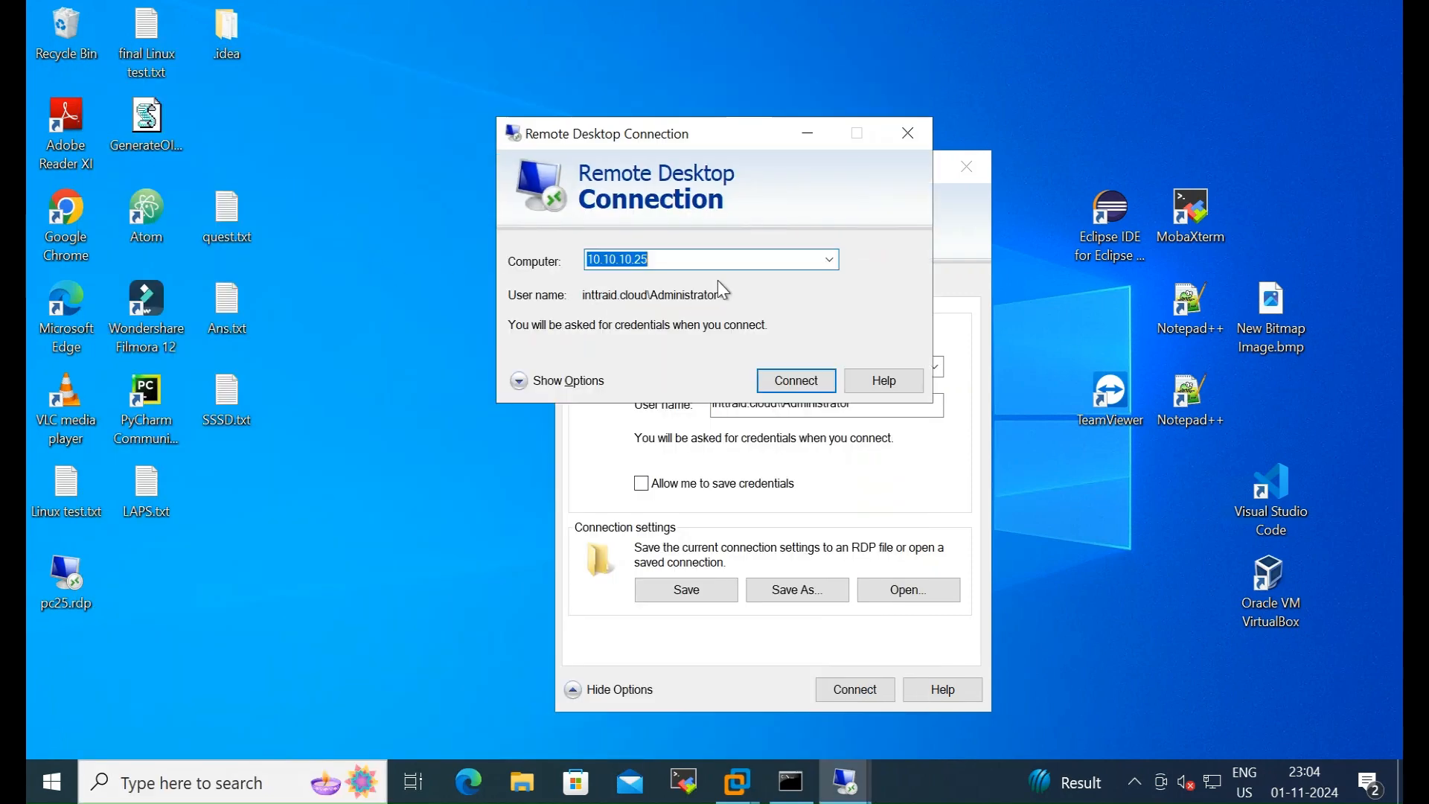
pyautogui.click(925, 141)
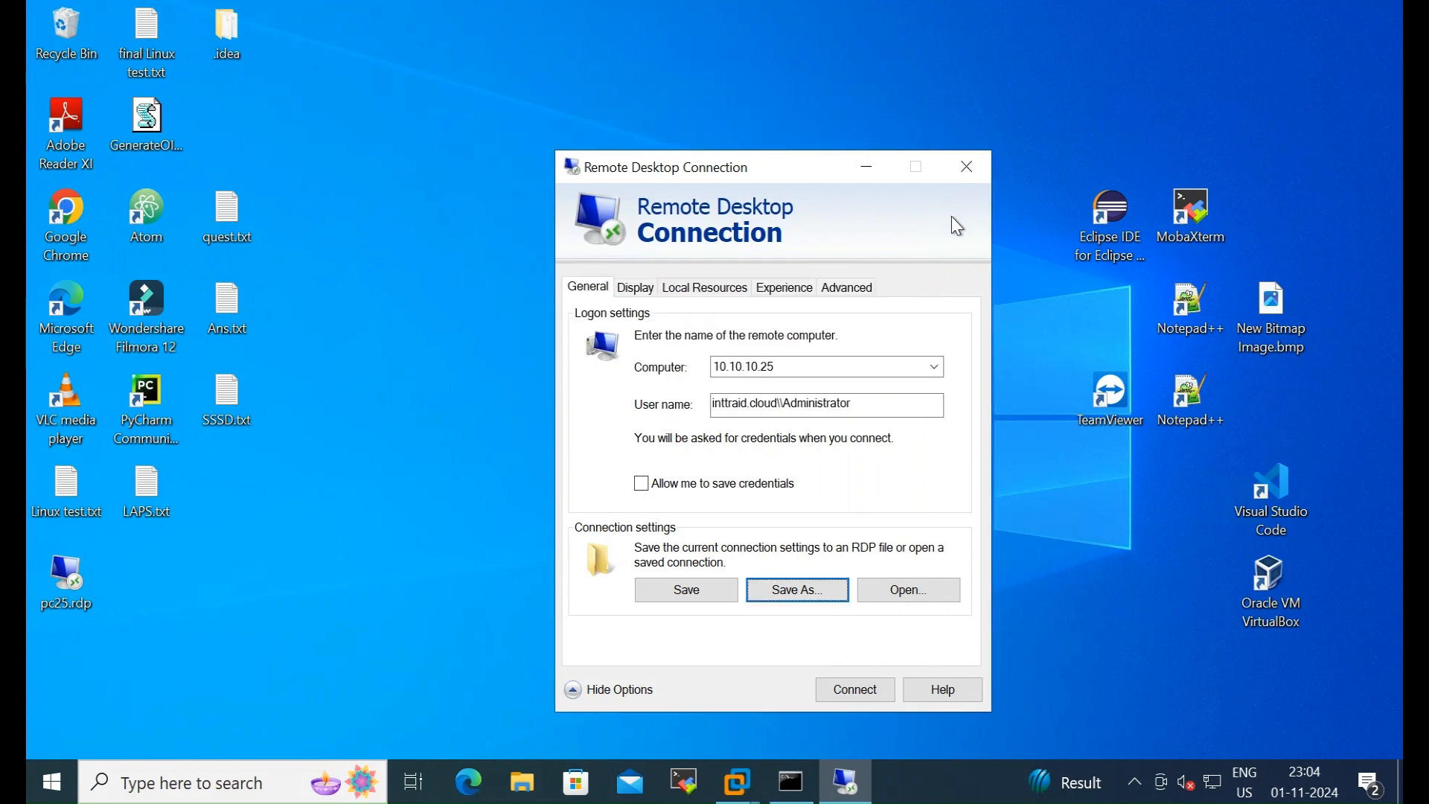
# - Close the Remote Desktop Connection window and connect through the saved pc25.rdp file despite the unknown publisher
pyautogui.click(973, 172)
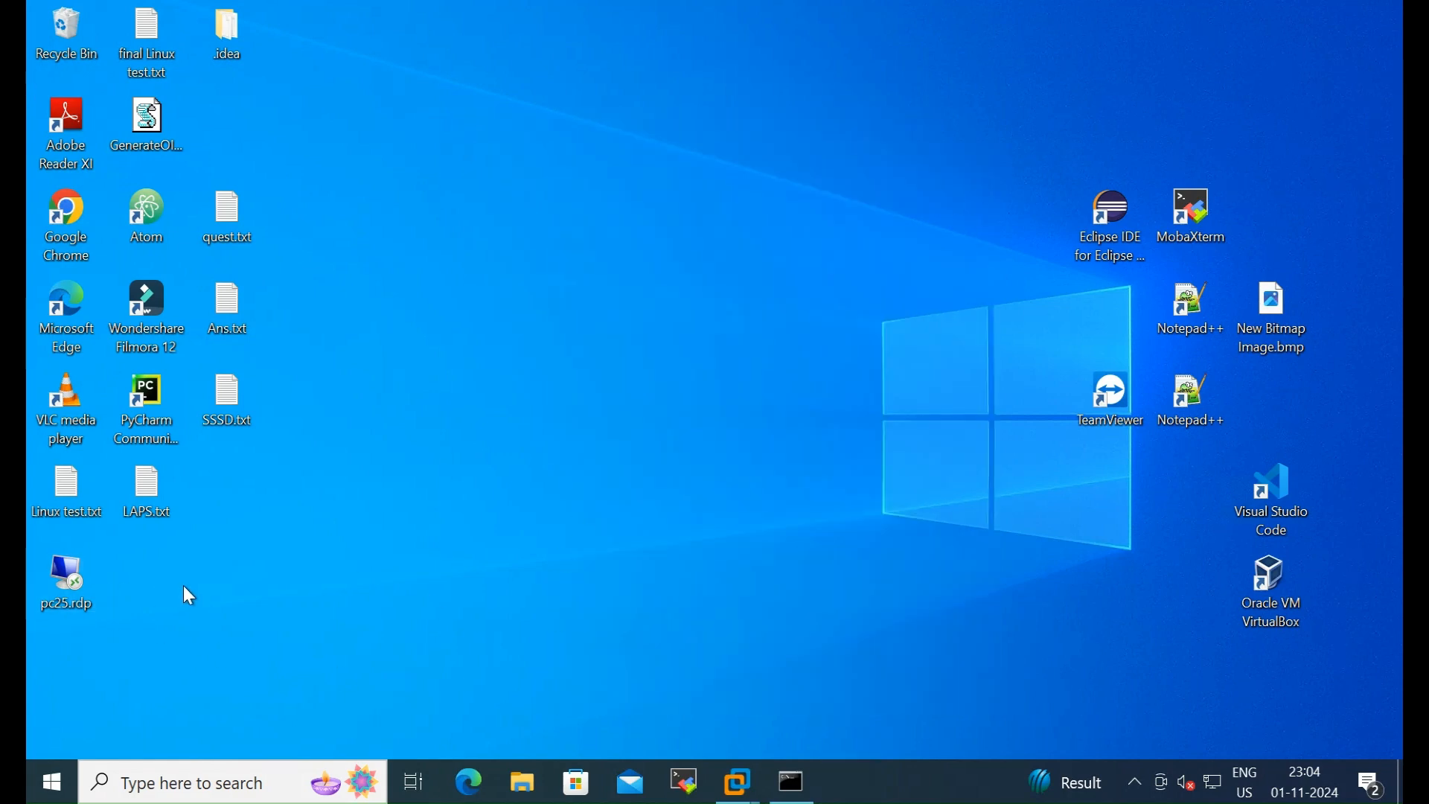
pyautogui.doubleClick(64, 575)
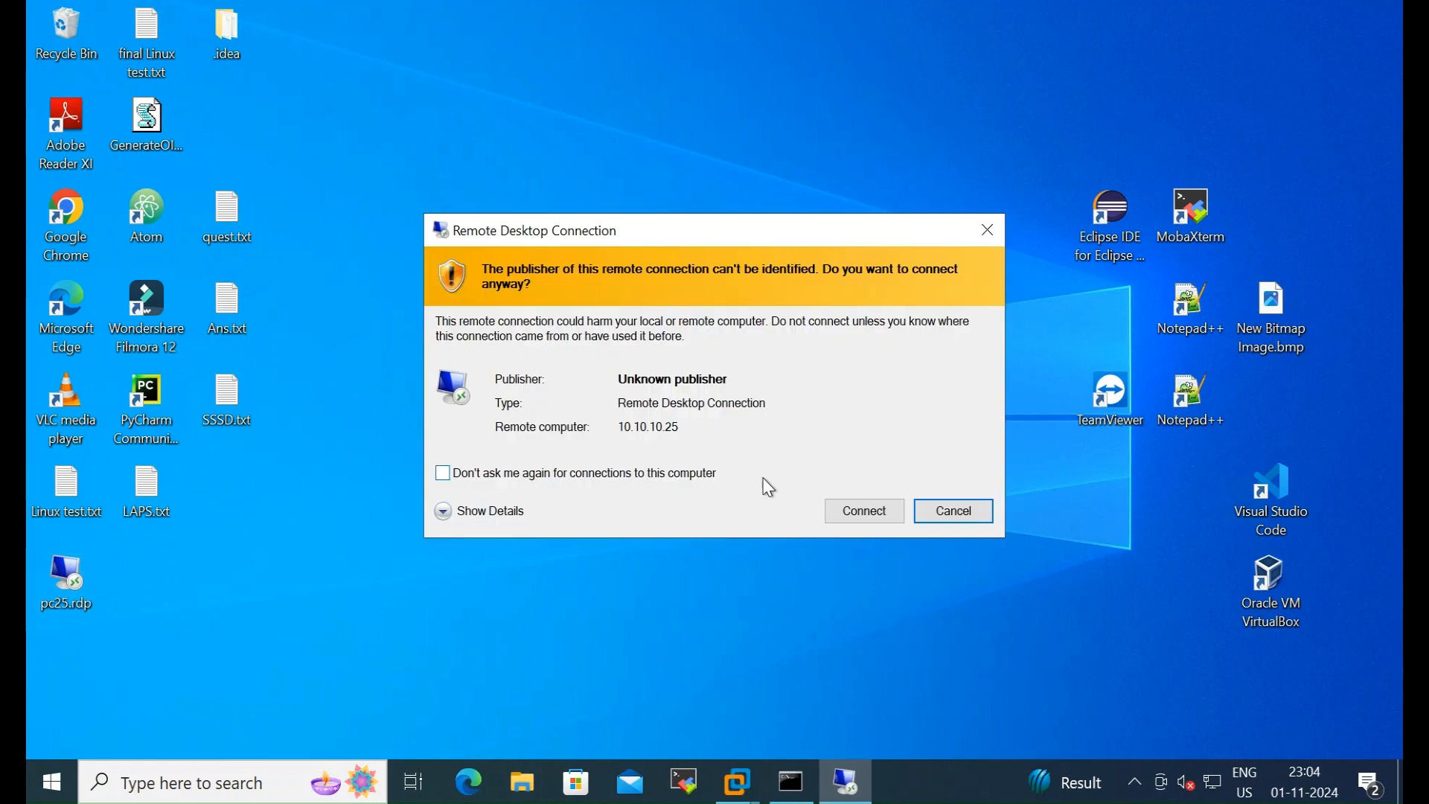
pyautogui.click(848, 512)
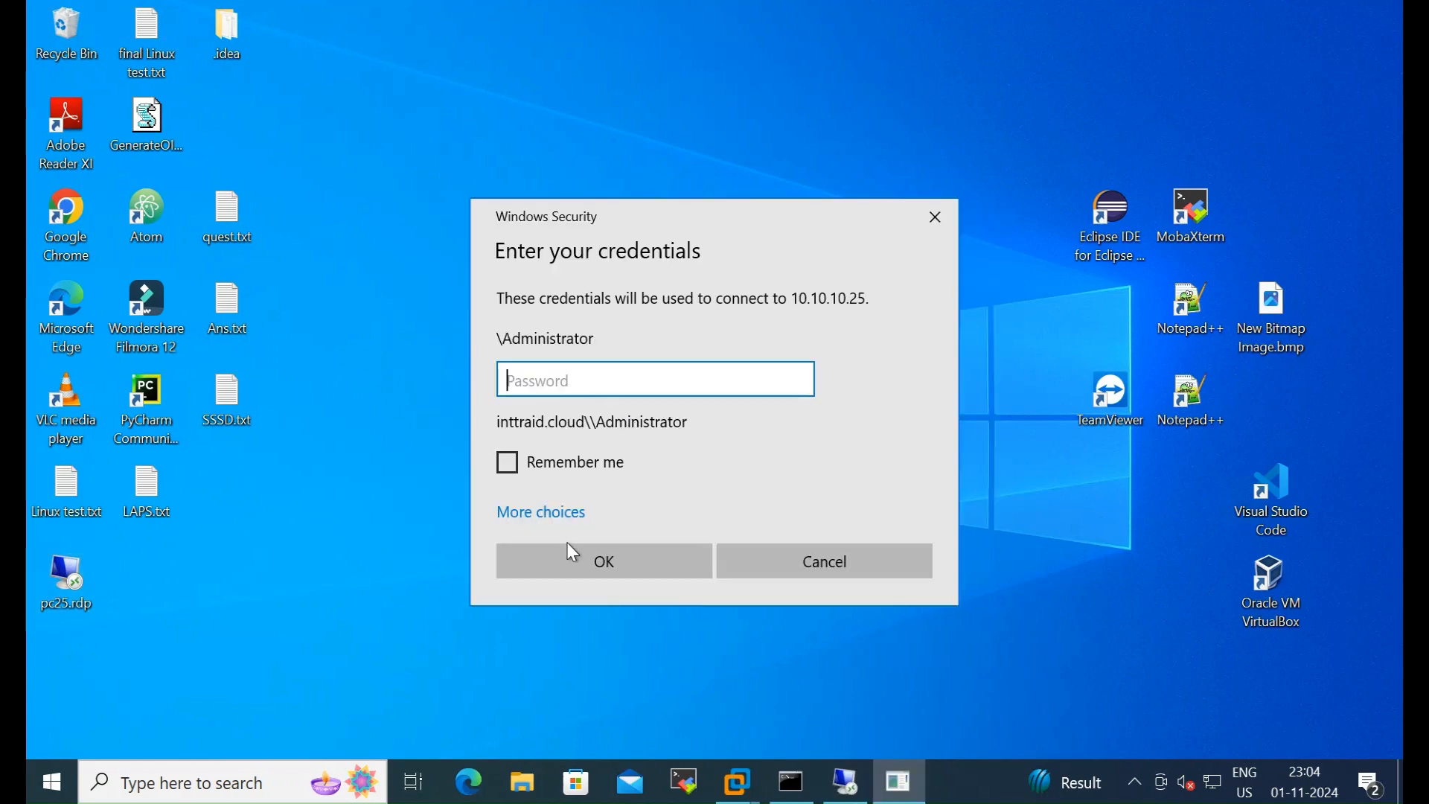
# - Choose to sign in with a different account and enter inttraid.cloud\administrator as its user name
pyautogui.click(555, 520)
pyautogui.click(630, 633)
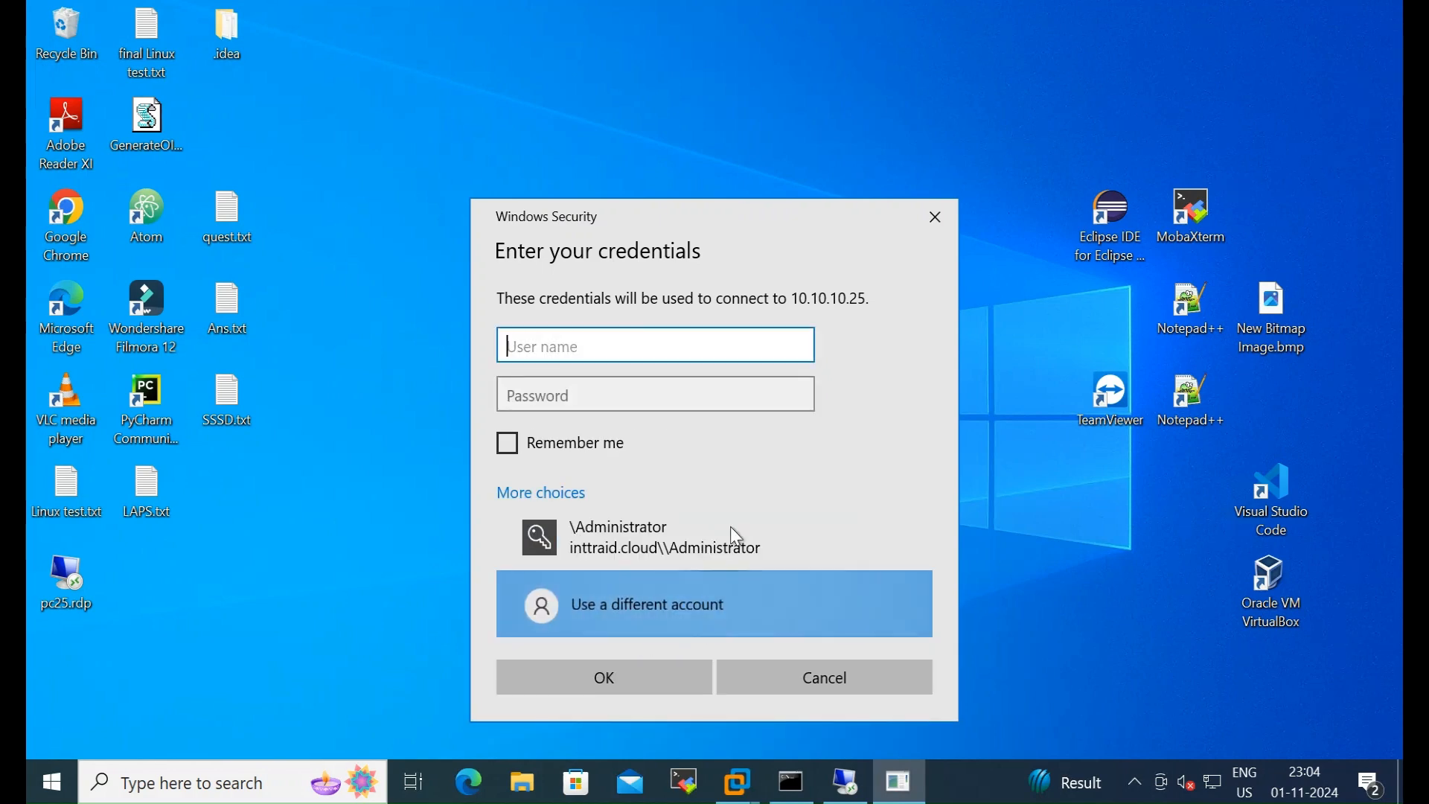
pyautogui.write('inttraid.cloud\\a')
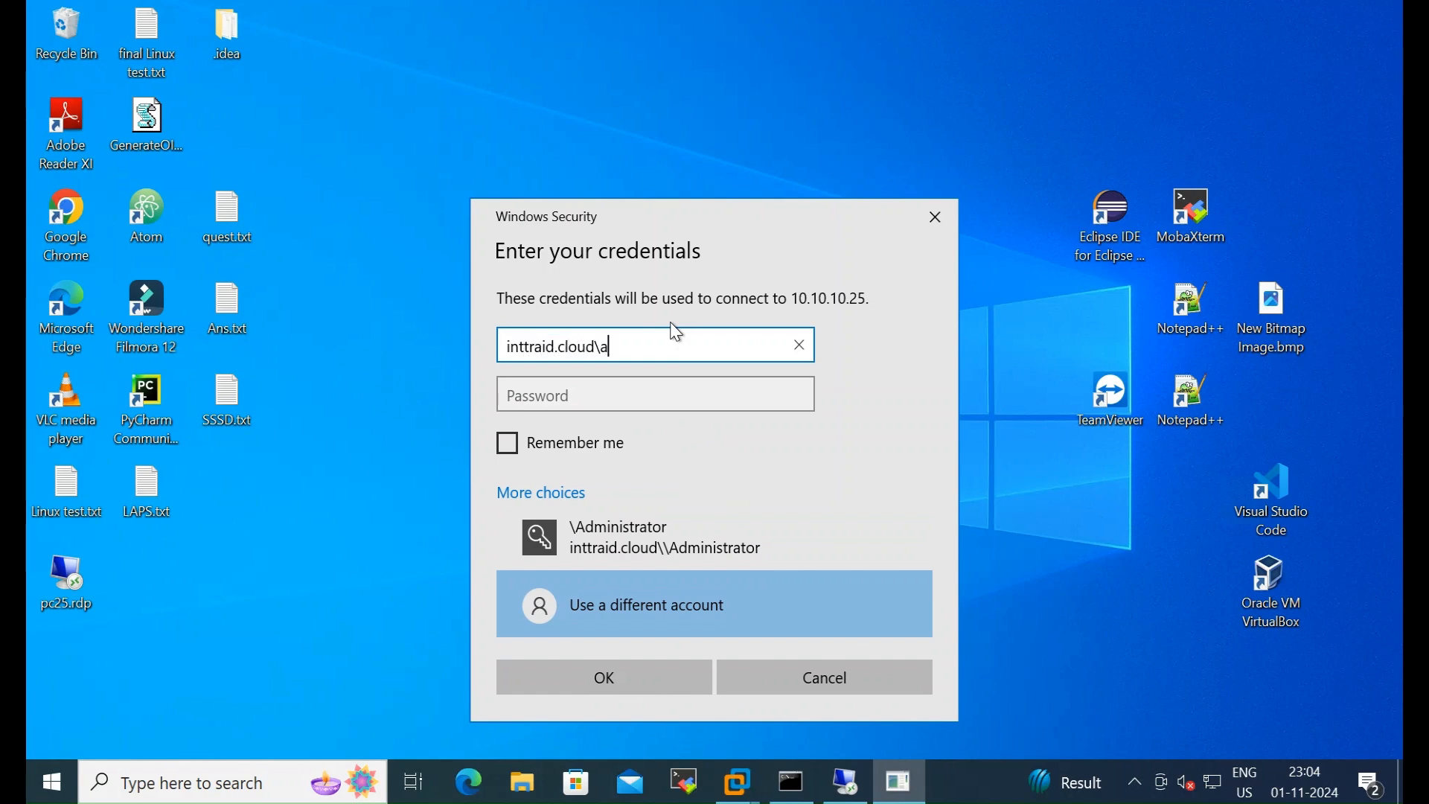
pyautogui.write('dministrator')
pyautogui.press('Tab')
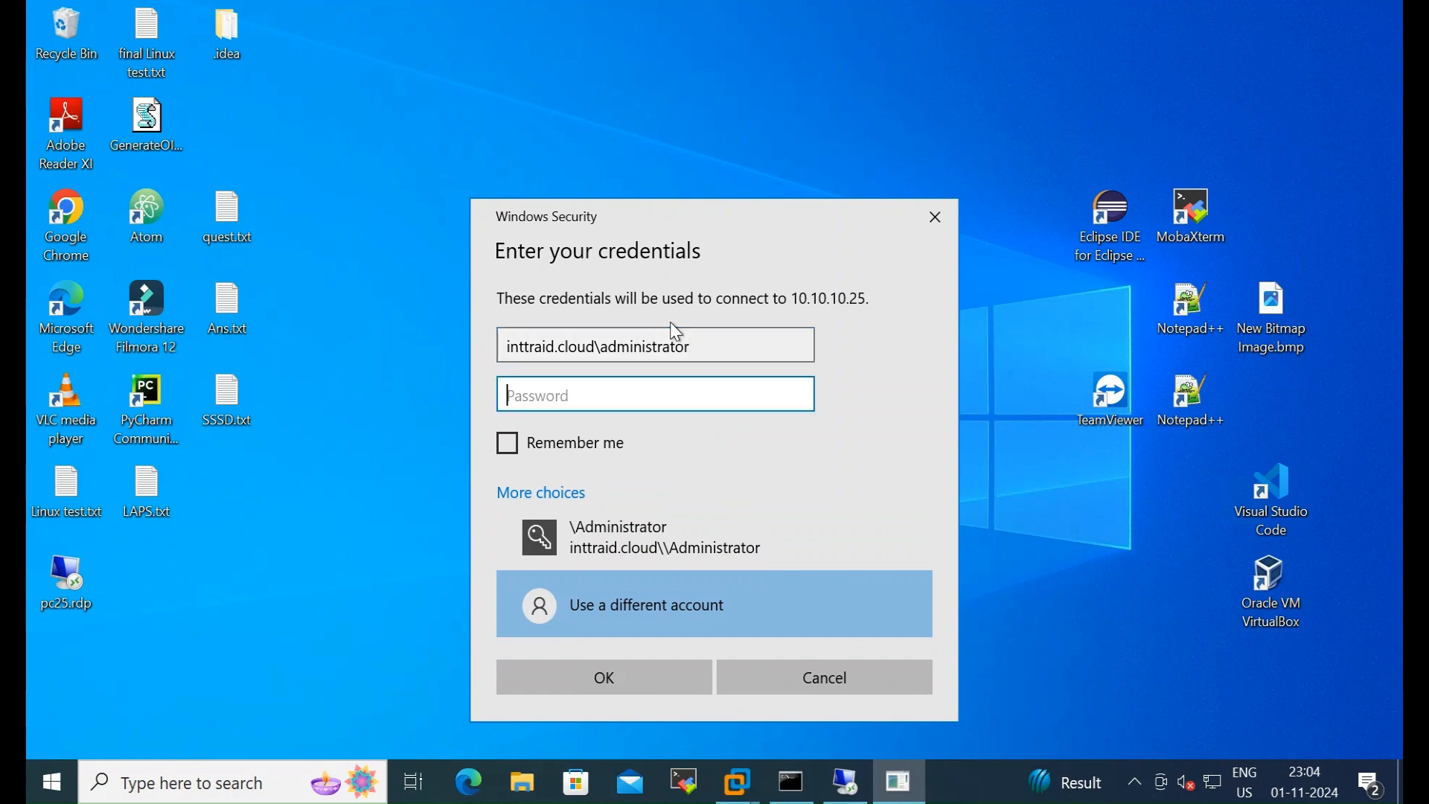
# - Enter the administrator account's password and complete the connection to 10.10.10.25
pyautogui.write('•••••')
pyautogui.press('BackSpace')
pyautogui.press('BackSpace')
pyautogui.press('BackSpace')
pyautogui.press('BackSpace')
pyautogui.press('BackSpace')
pyautogui.write('••••••••••••')
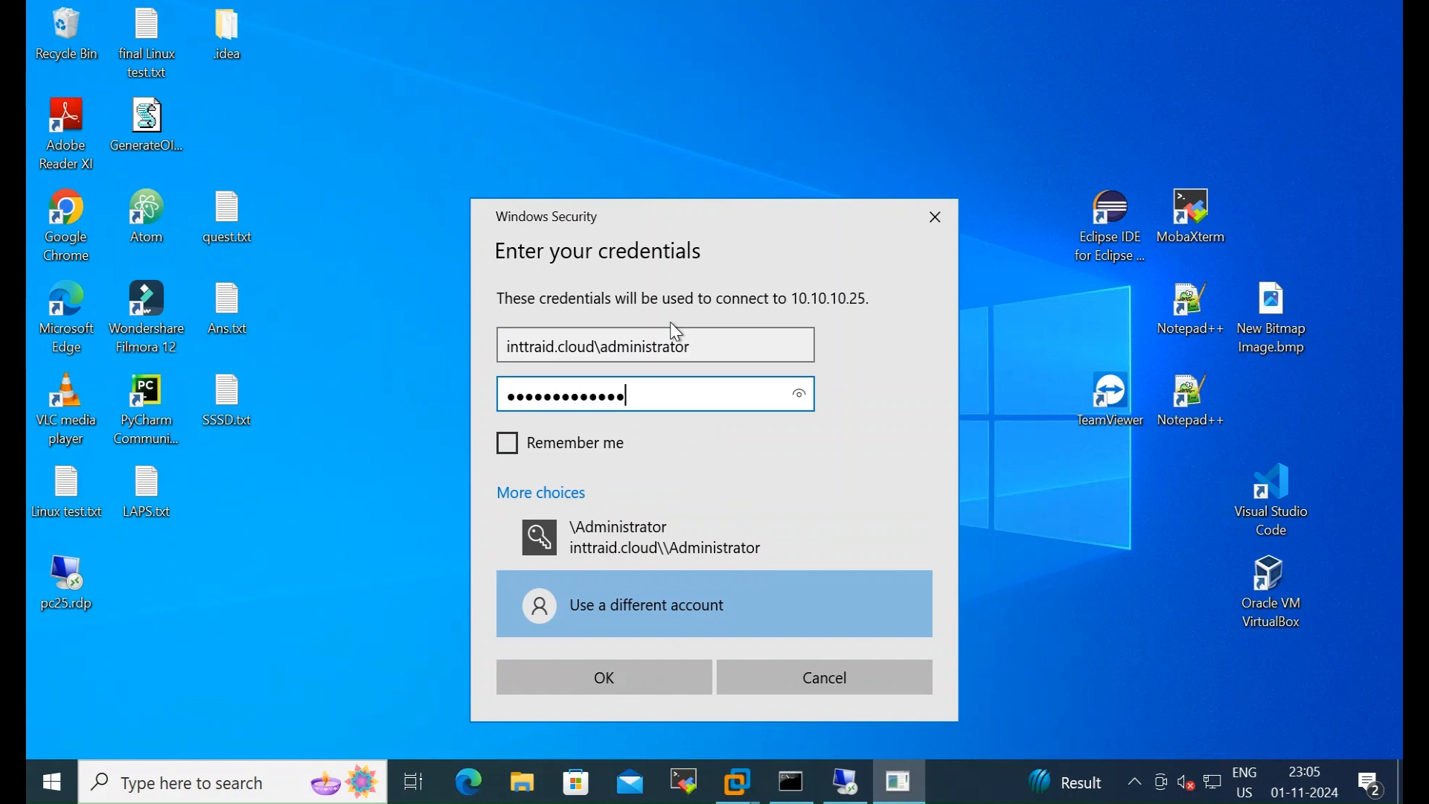
pyautogui.press('Return')
pyautogui.click(783, 576)
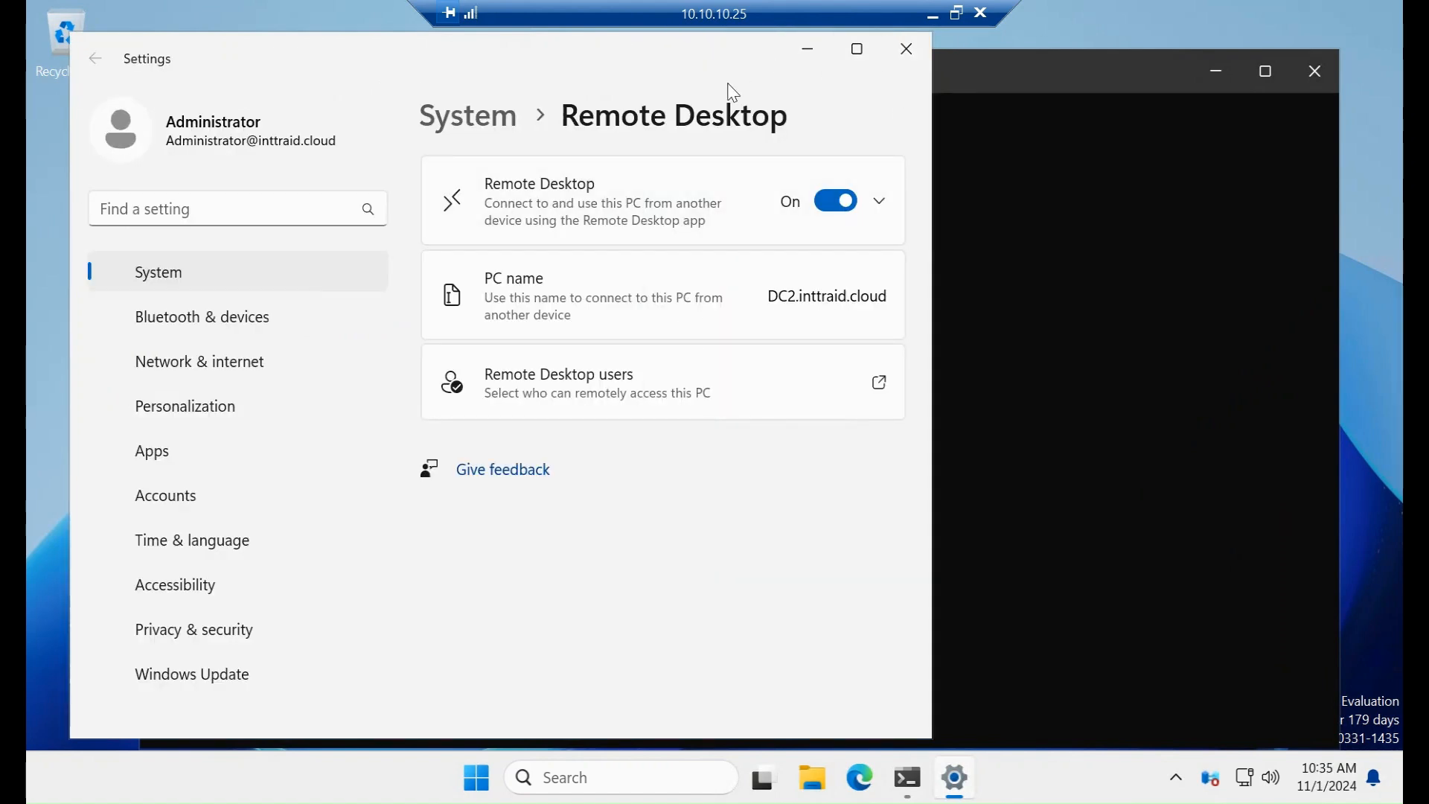
# - Minimize the Settings window in the remote session and shift the 10.10.10.25 connection bar sideways
pyautogui.click(808, 50)
pyautogui.moveTo(730, 19); pyautogui.dragTo(580, 28)
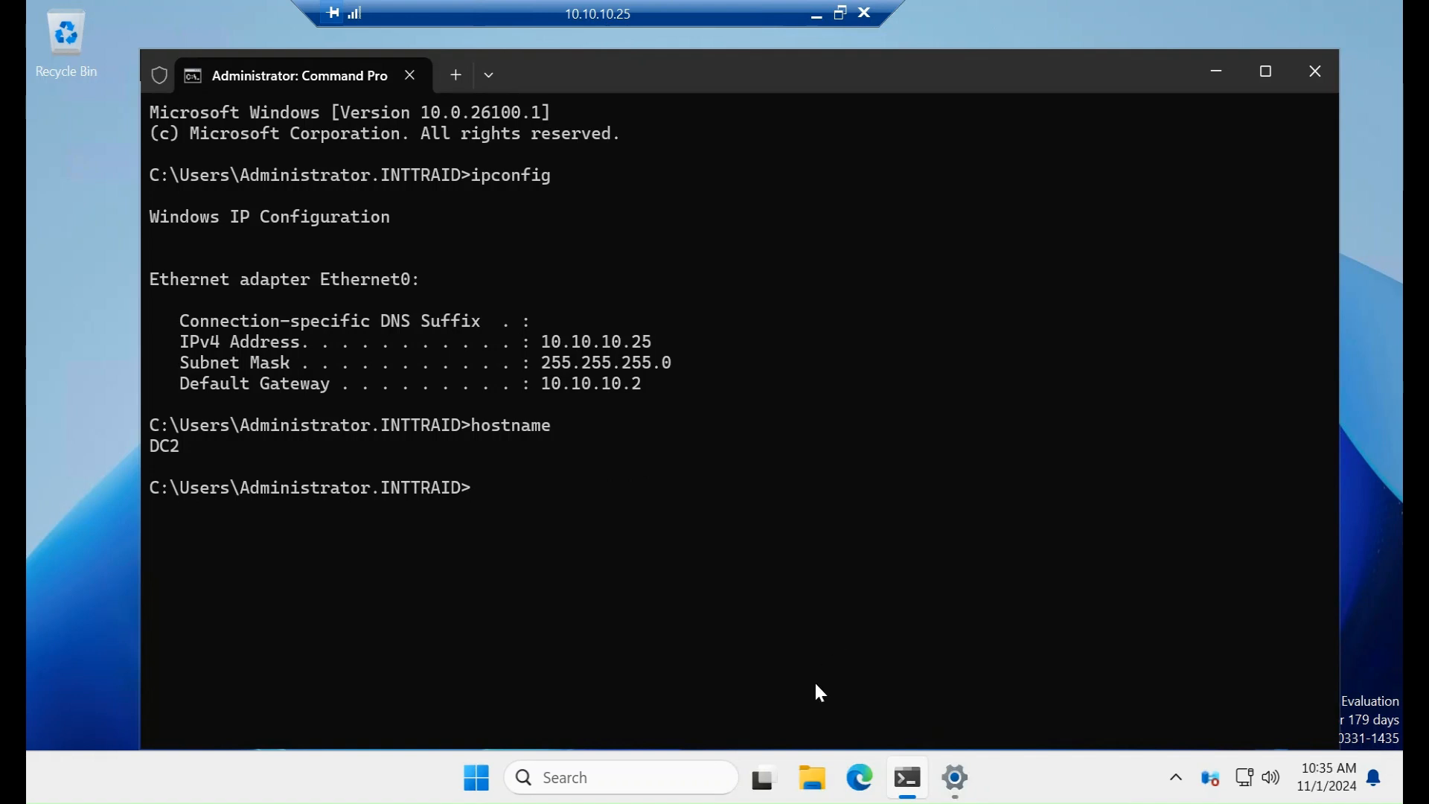
# - Look at the drives and folders in File Explorer on the remote server, and close it
pyautogui.click(818, 782)
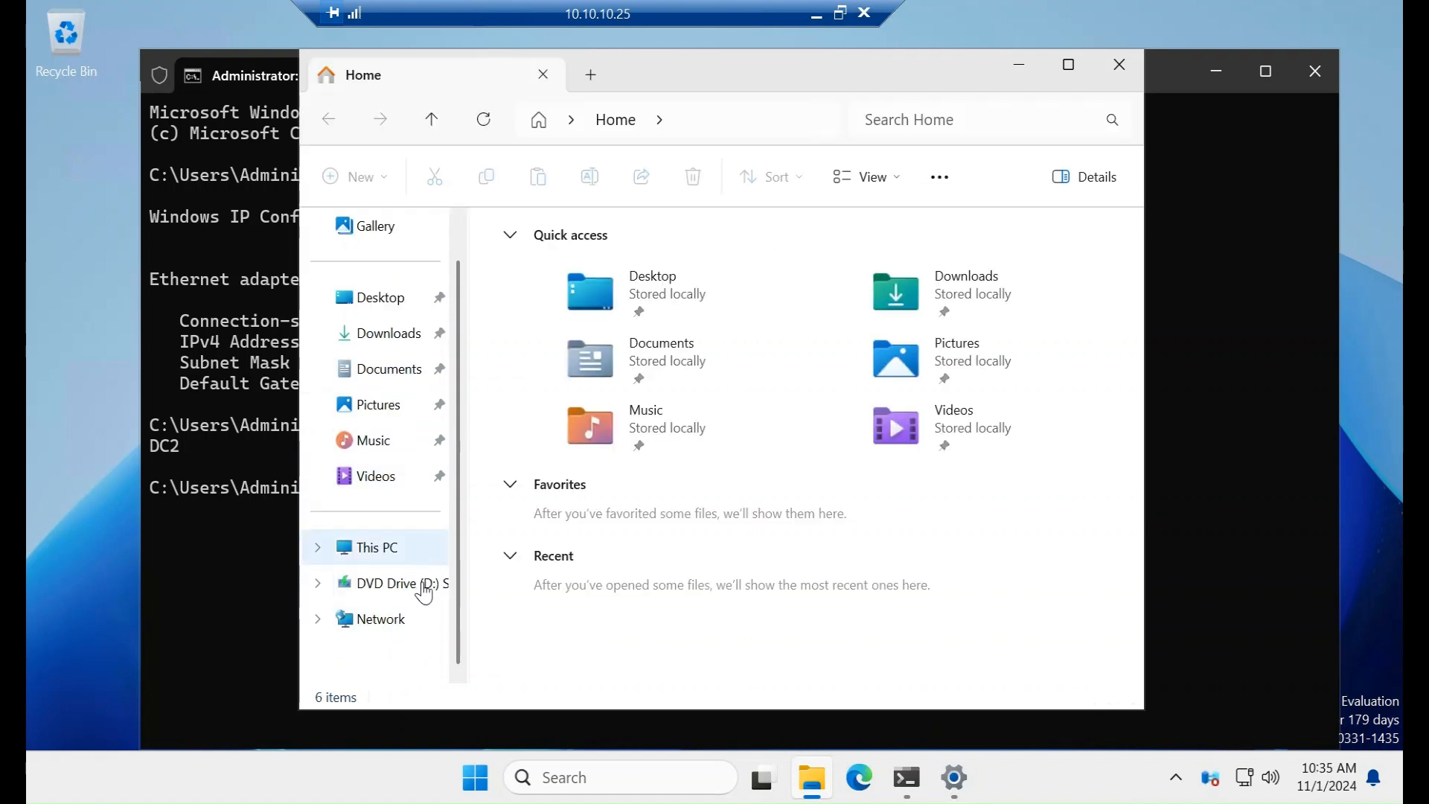
pyautogui.click(1118, 65)
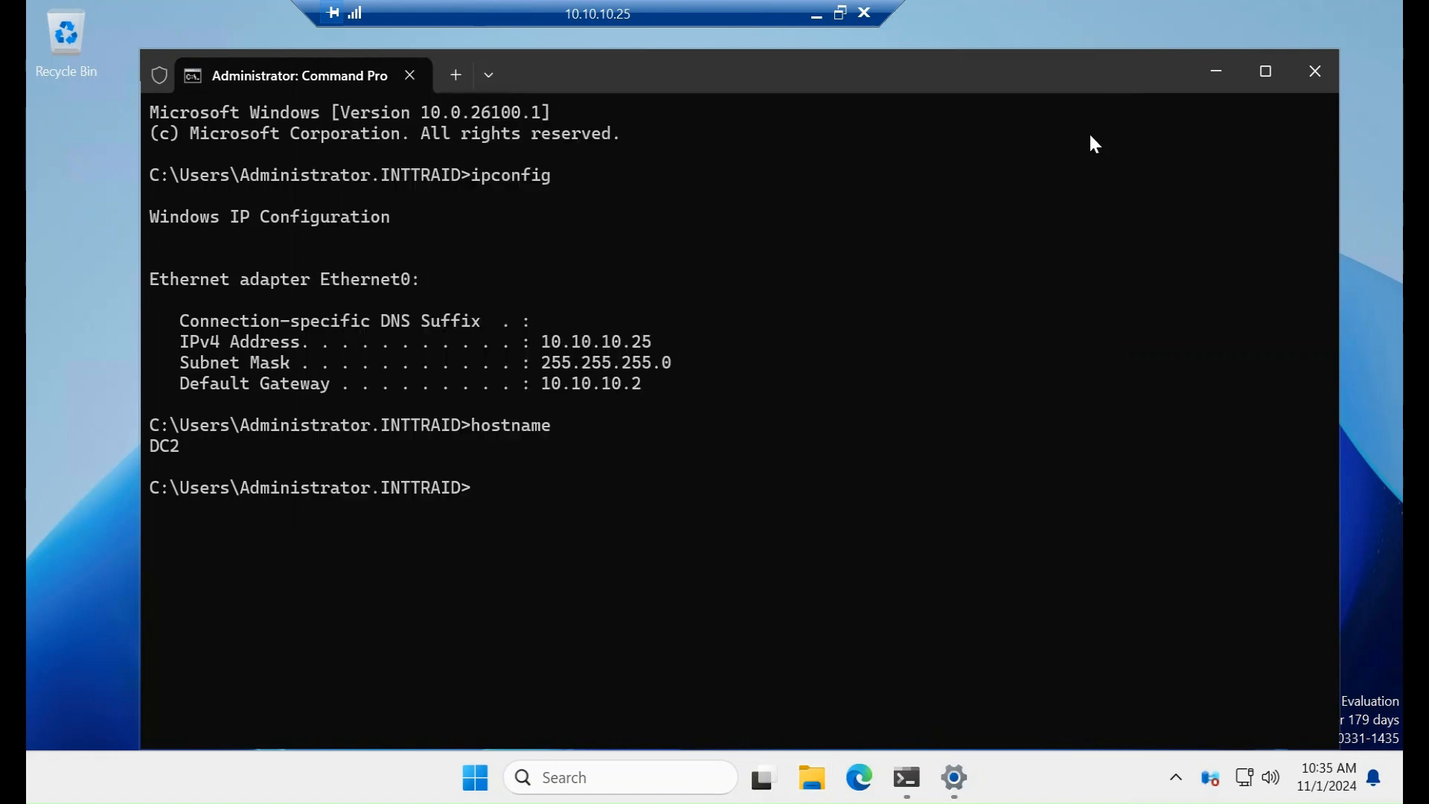